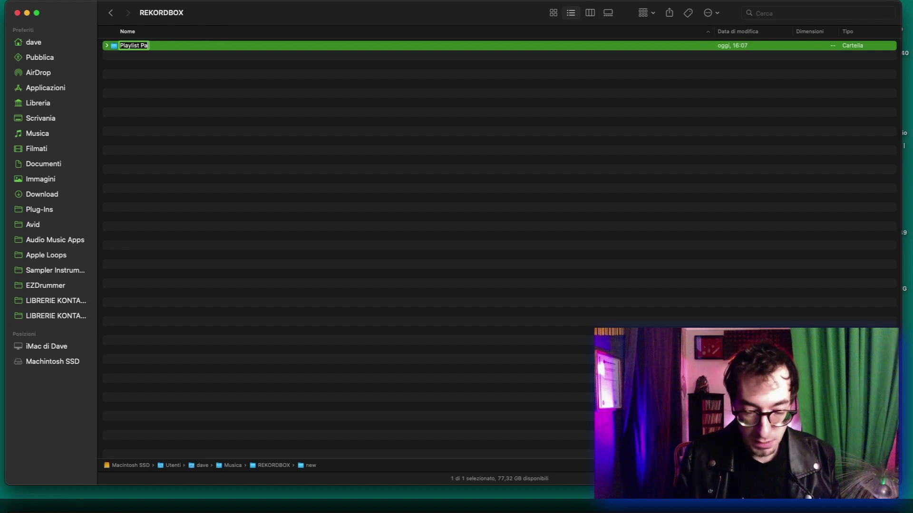
- Name the new folder in REKORDBOX Playlist Party and check the tracks inside it
key("Return")
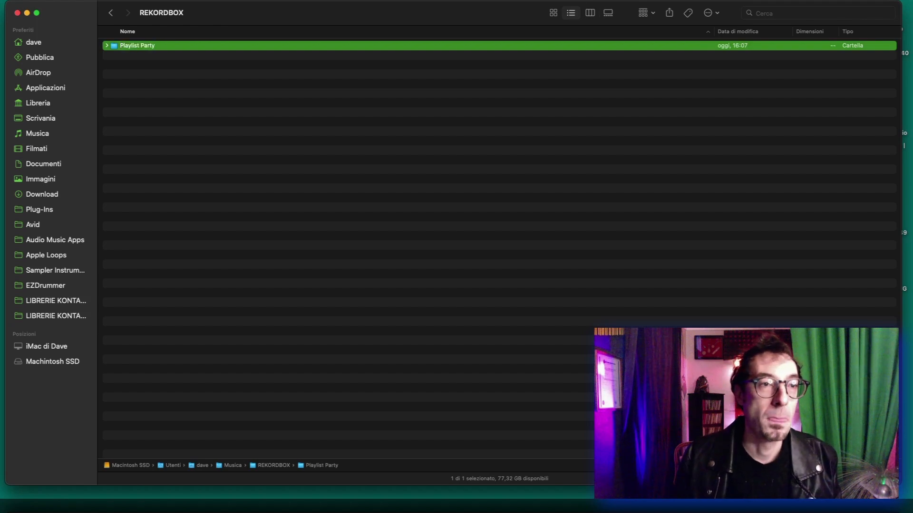
left_click(106, 45)
scroll(107, 49, "down", 5)
left_click(107, 47)
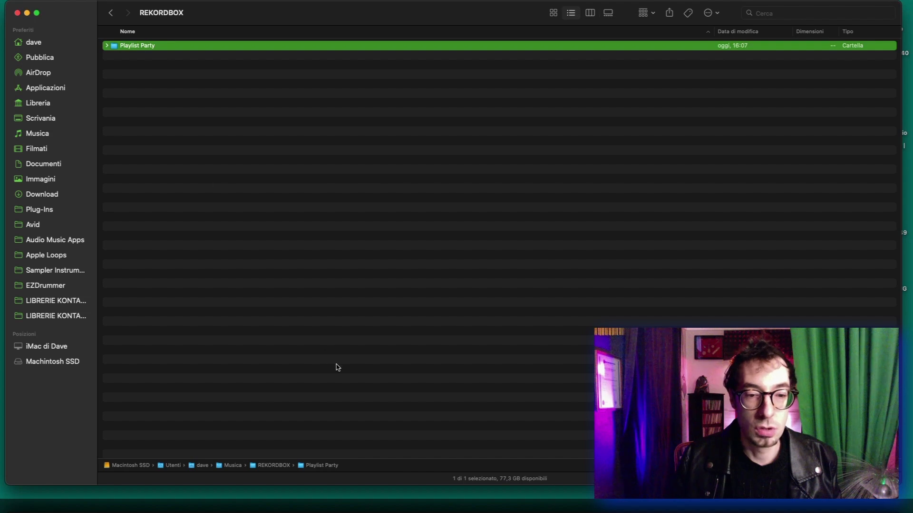
- Create another folder named Tech House alongside Playlist Party
right_click(142, 110)
left_click(147, 113)
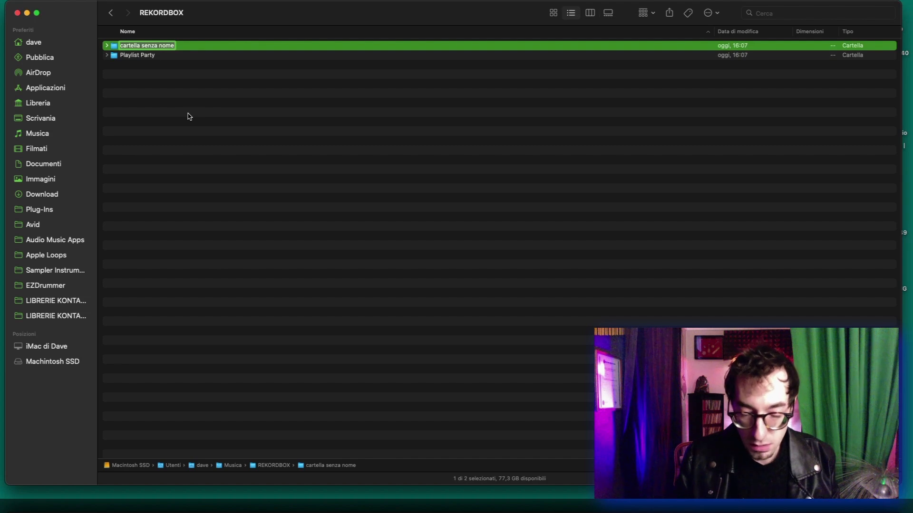
type("Tech House")
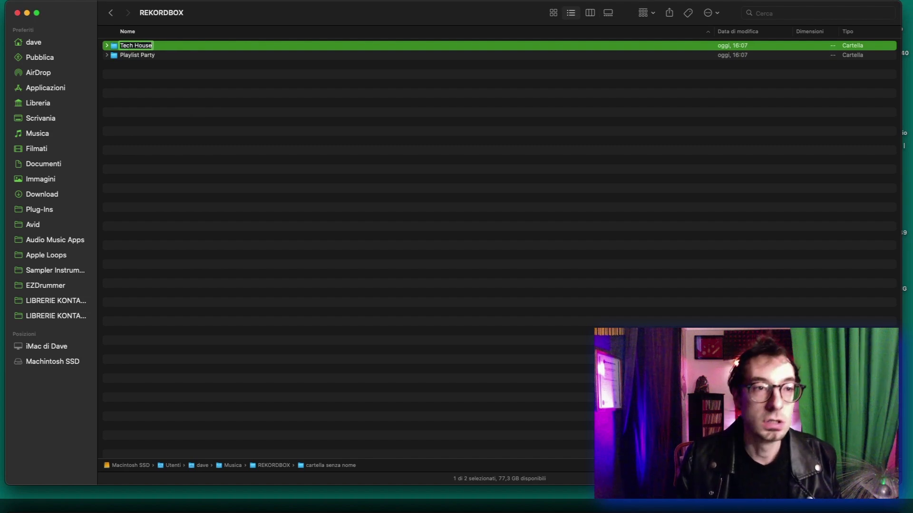
key("Return")
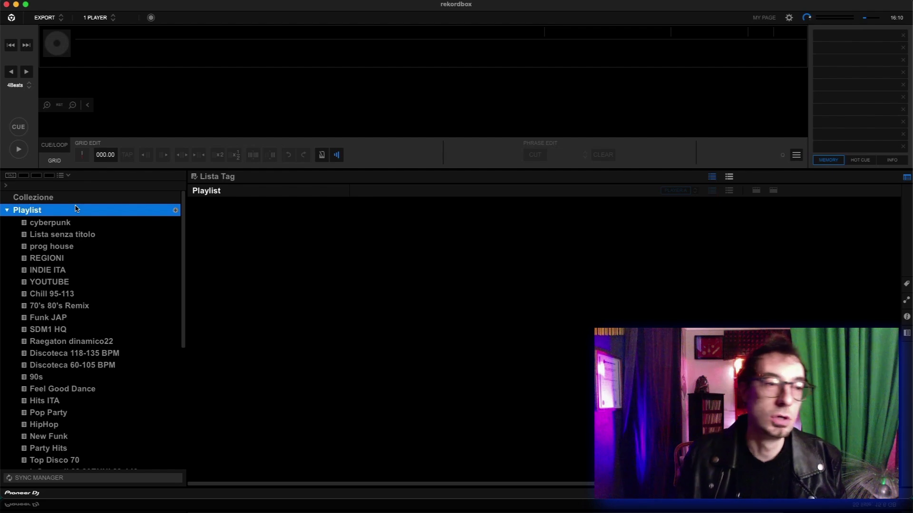
- Import the Playlist Party folder from Finder into the rekordbox playlist tree as a new playlist
left_click_drag(166, 6, 363, 6)
left_click(138, 47)
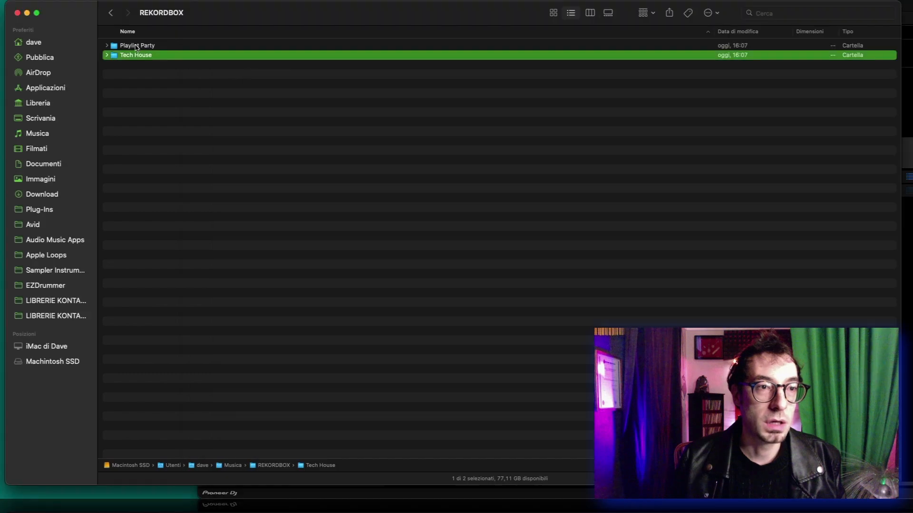
left_click(139, 46)
key("super+Tab")
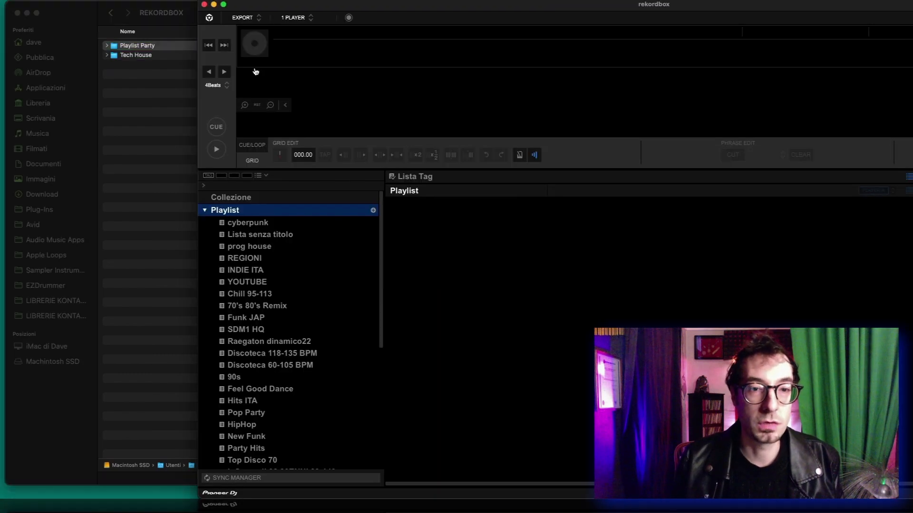
left_click_drag(130, 45, 272, 222)
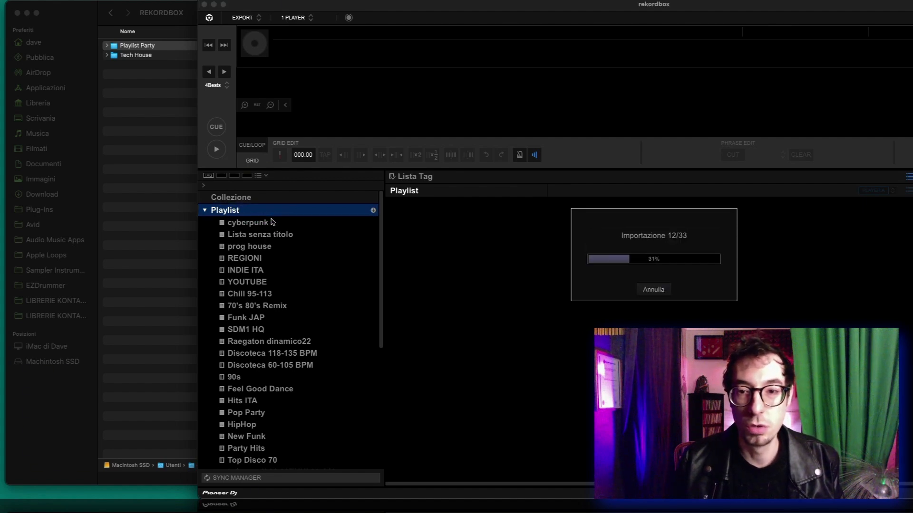
left_click_drag(482, 8, 292, 3)
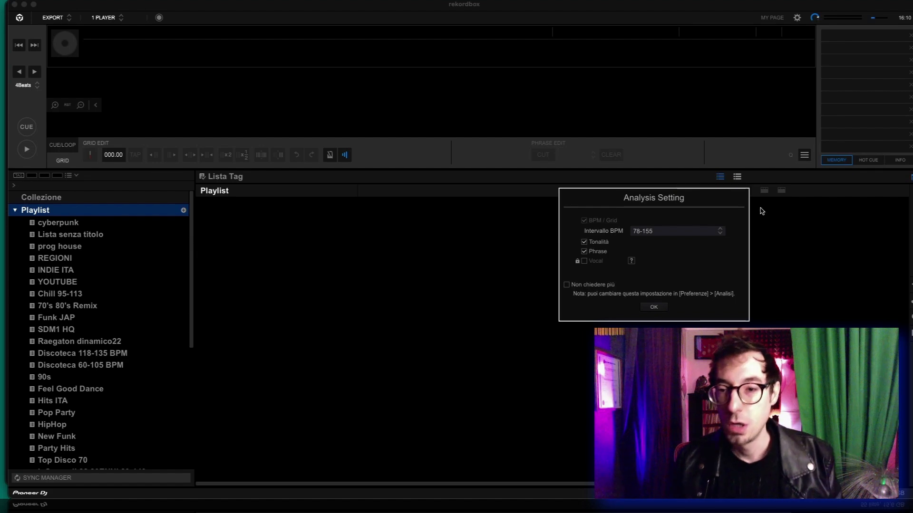
- Set the analysis BPM range to 68-135 and start analysing the imported tracks with Tonalità and Phrase enabled
left_click(719, 233)
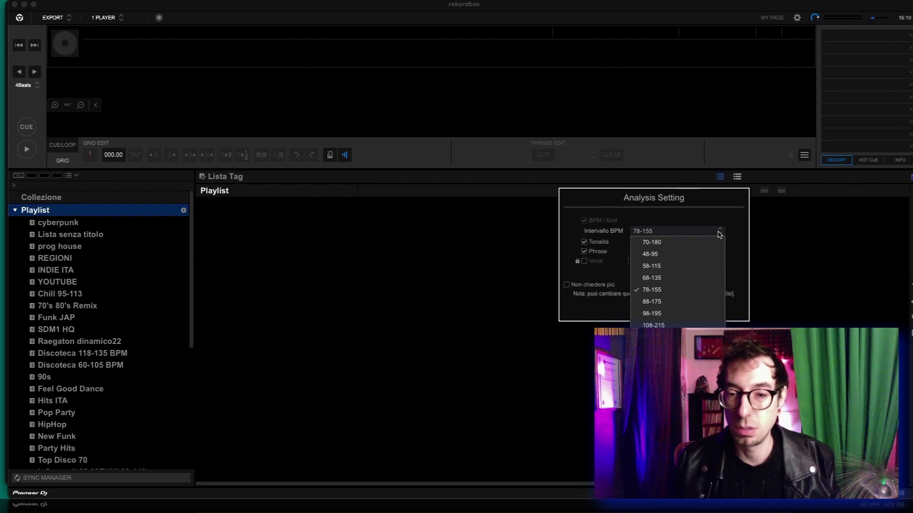
left_click(689, 278)
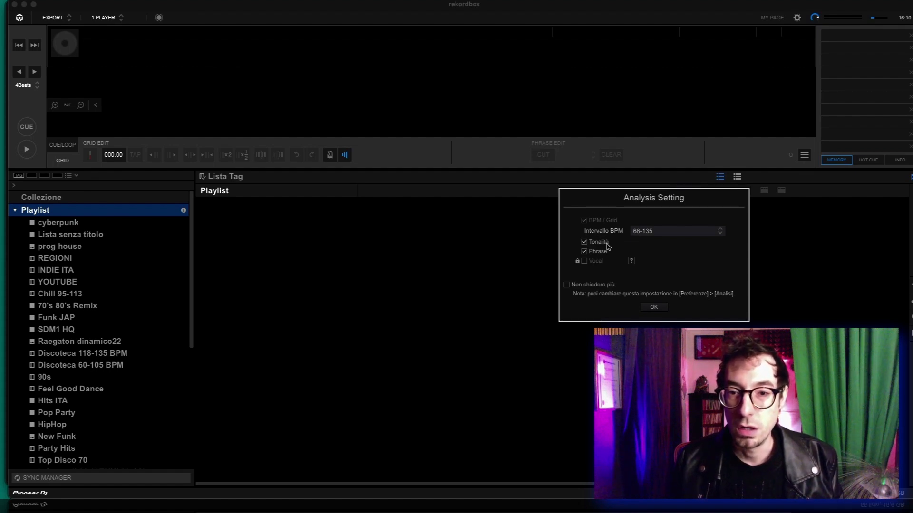
left_click(653, 307)
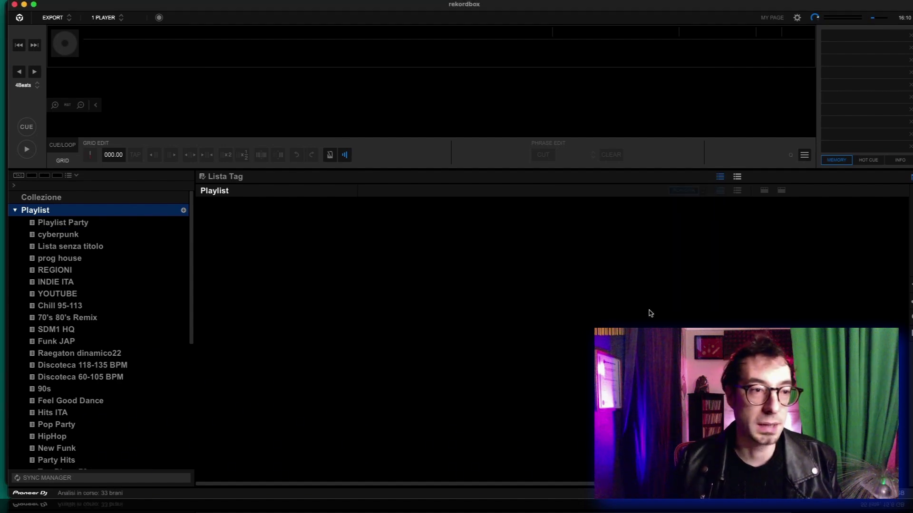
- Reorder Playlist Party's analysed tracks by ascending BPM, moving Tanti auguri a te above 4 Minutes and Toxic to first place
left_click(74, 223)
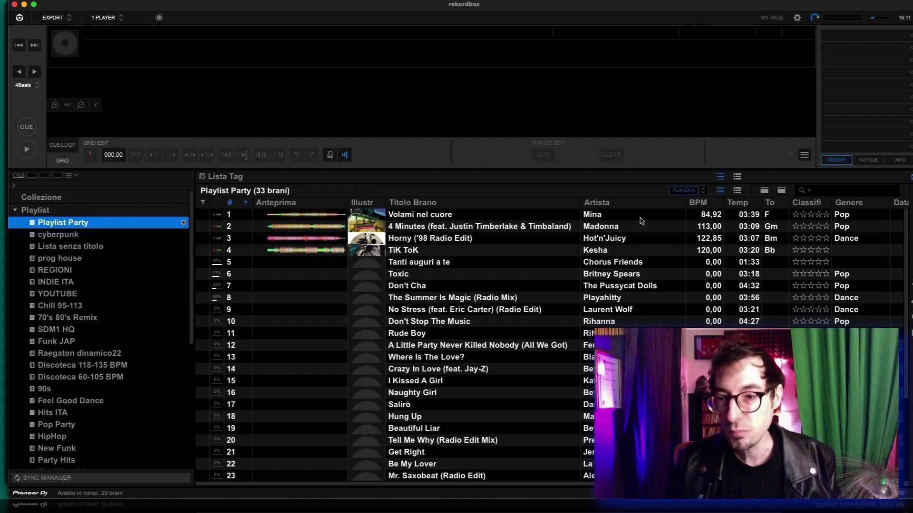
left_click_drag(693, 253, 708, 225)
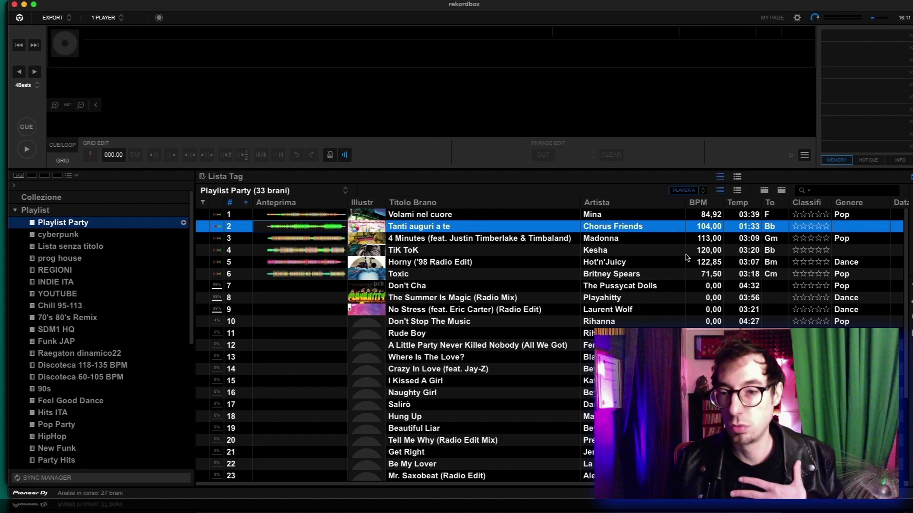
left_click_drag(687, 272, 690, 214)
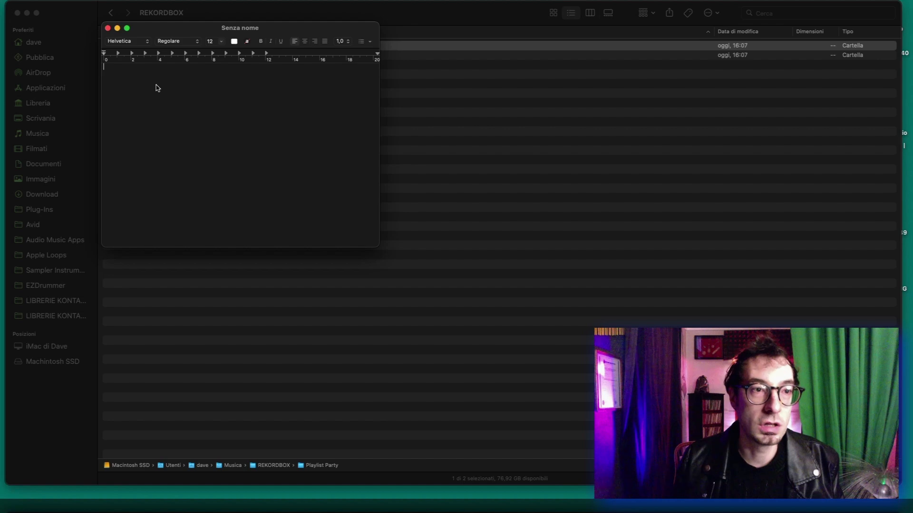
- Save the blank text document as an RTF in the Playlist Party folder, named with a row of hyphens, and close it
key("cmd+s")
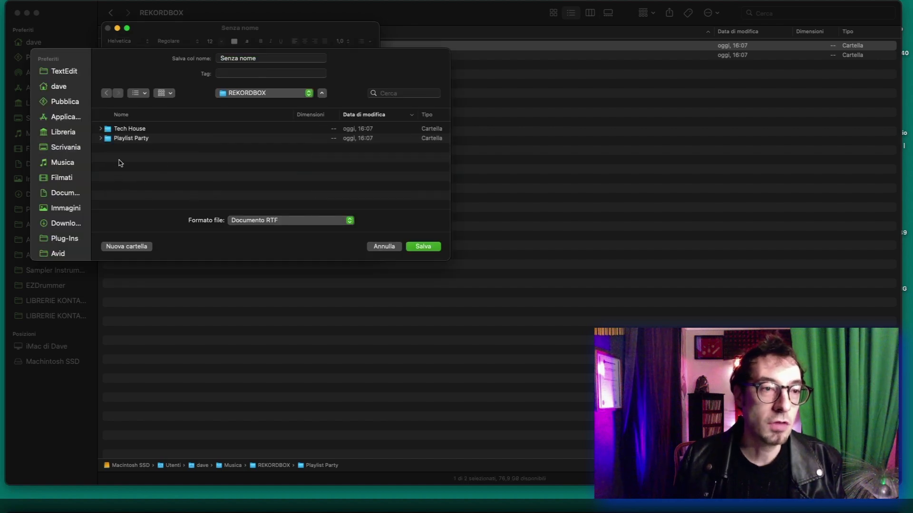
double_click(132, 138)
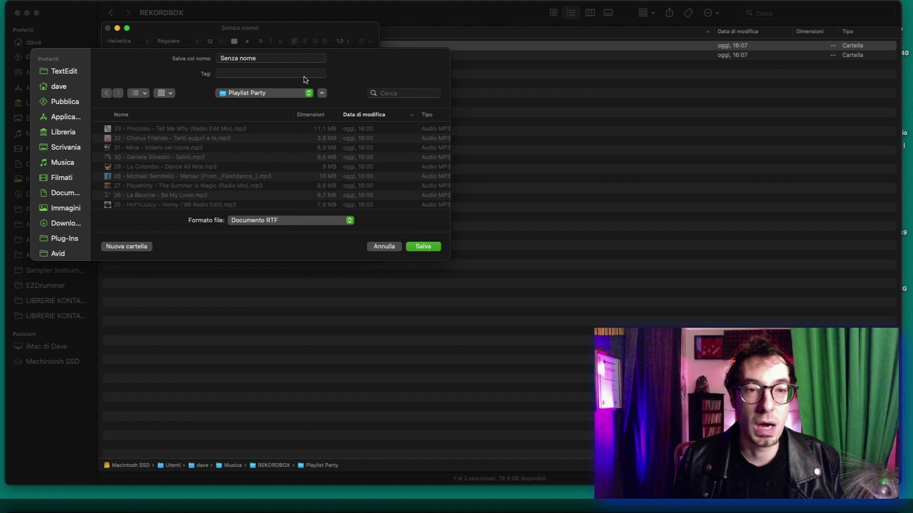
left_click(289, 58)
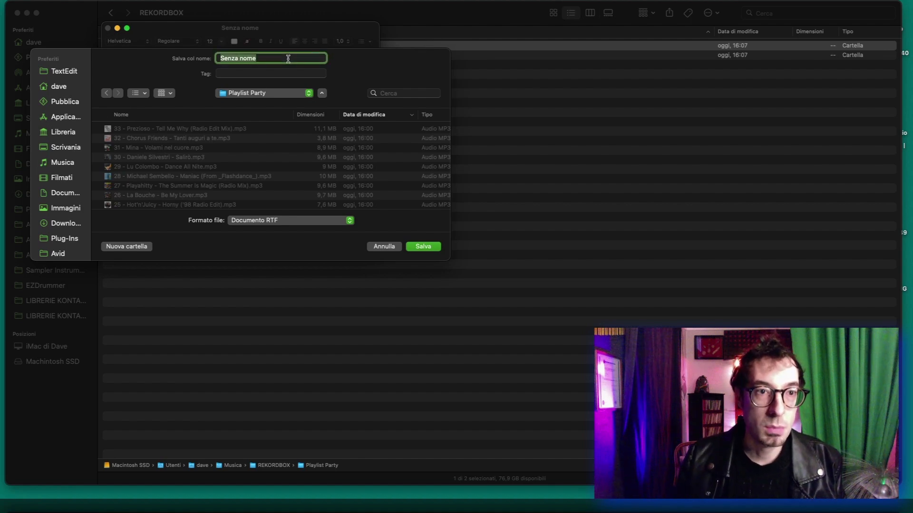
type("--------------------")
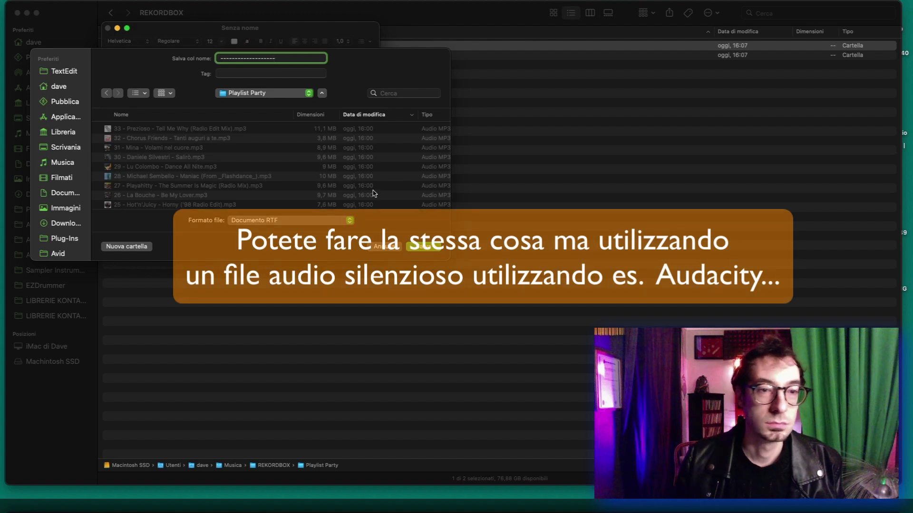
left_click(423, 247)
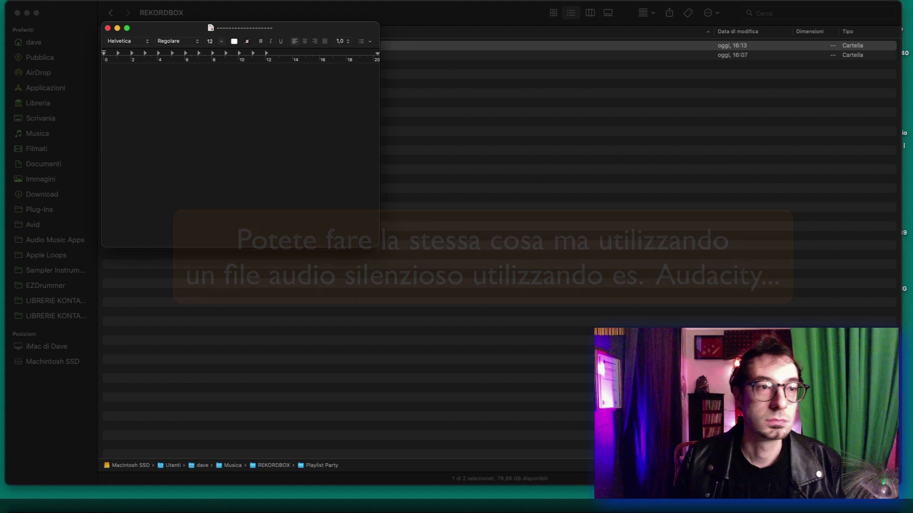
left_click(107, 29)
- Rename the hyphen-named RTF in the Playlist Party folder with the .mp3 extension and accept the extension change
left_click(164, 72)
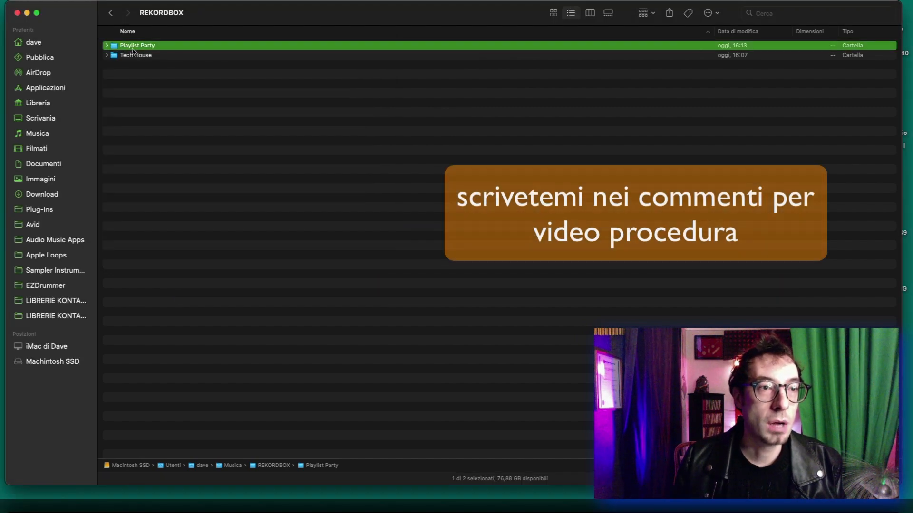
double_click(134, 46)
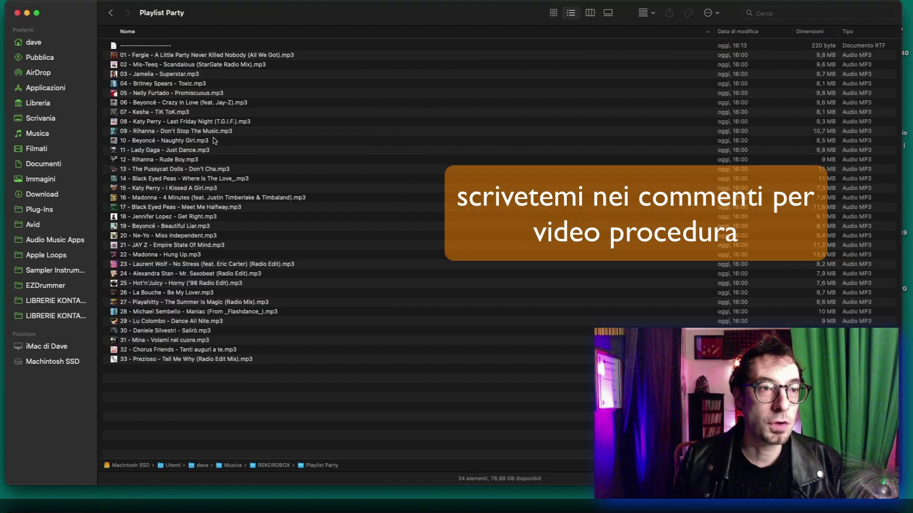
left_click(151, 46)
left_click(168, 45)
left_click(169, 46)
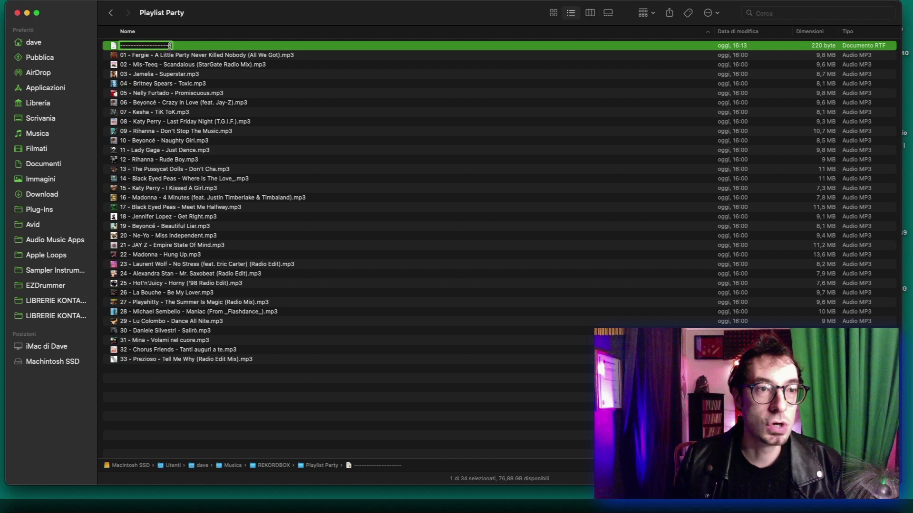
type(".mp3")
key("Return")
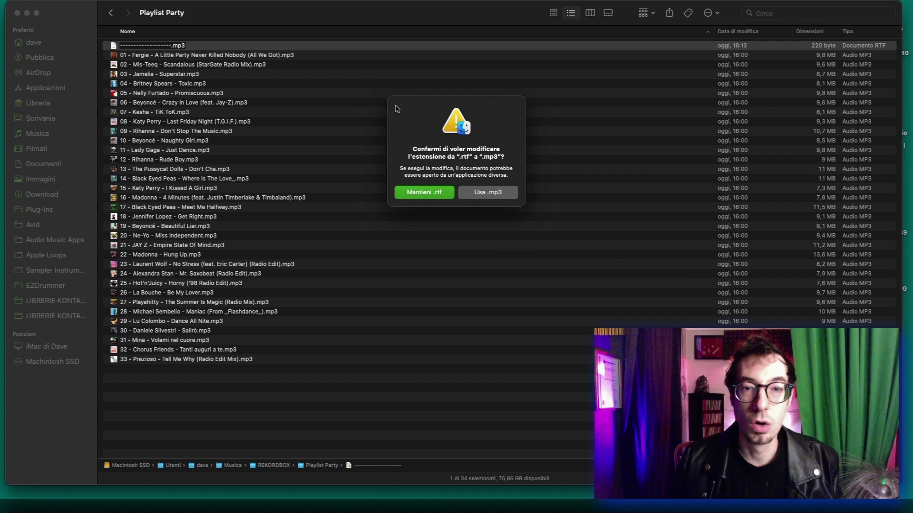
left_click(488, 192)
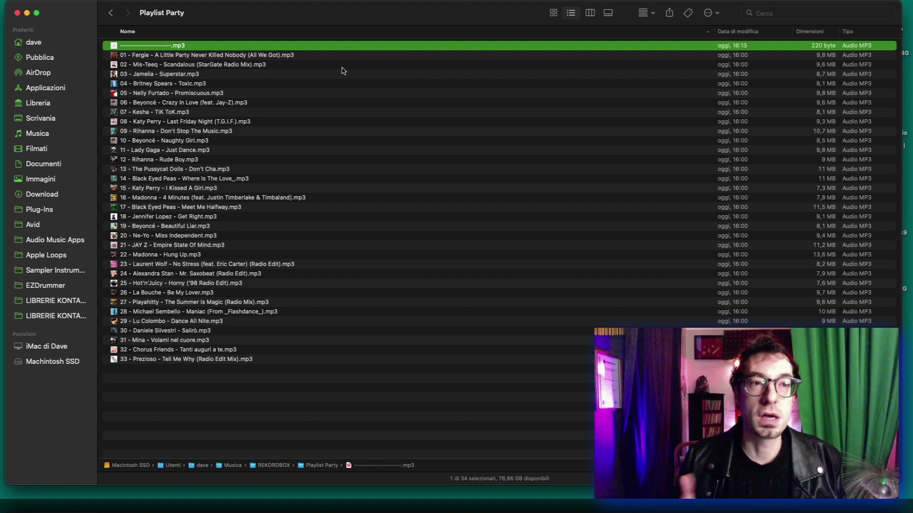
- Add the hyphen-named MP3 from Finder to the Playlist Party playlist in rekordbox and accept the analysis settings with BPM range 68-135
mouse_move(677, 501)
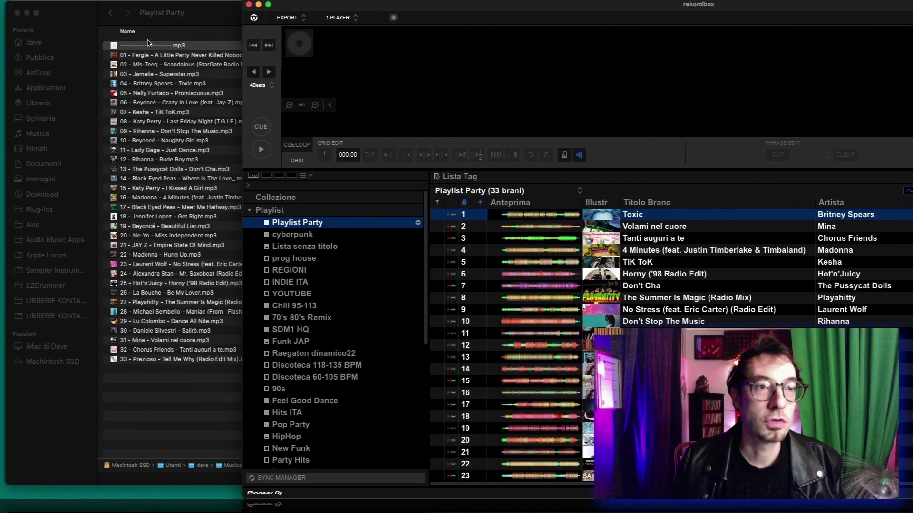
left_click_drag(149, 43, 289, 224)
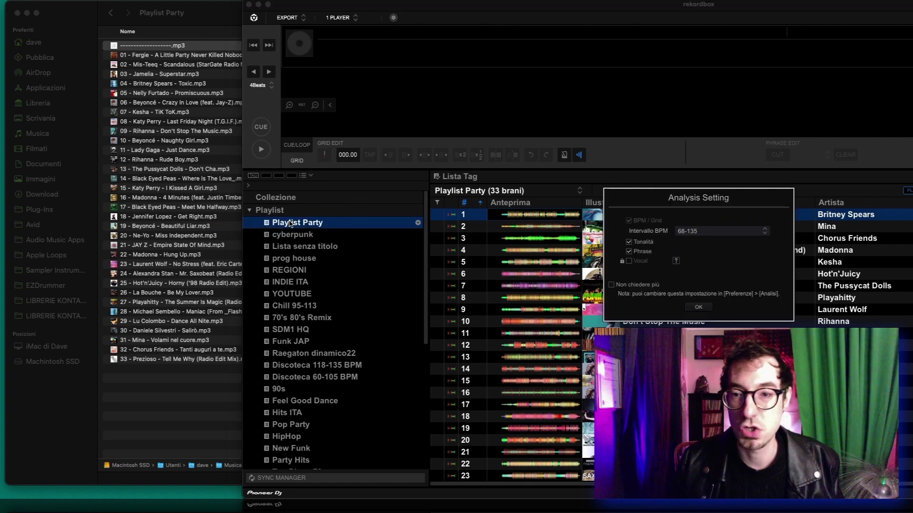
left_click(699, 306)
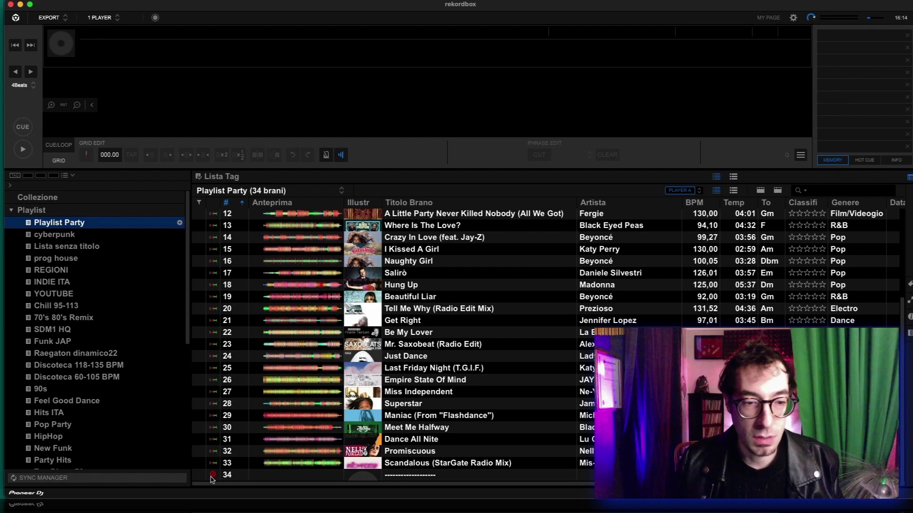
- Replace the separator track's hyphen title with a long row of underscores
left_click(412, 475)
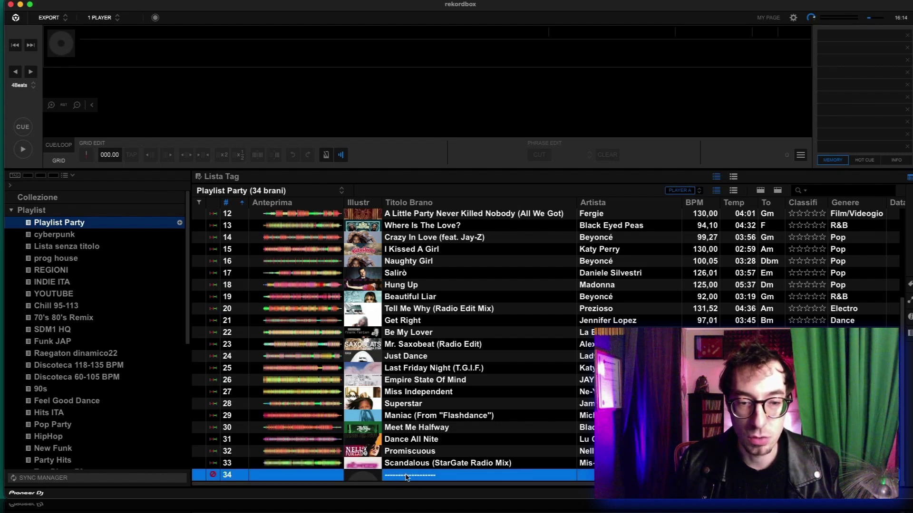
left_click(406, 476)
key("BackSpace")
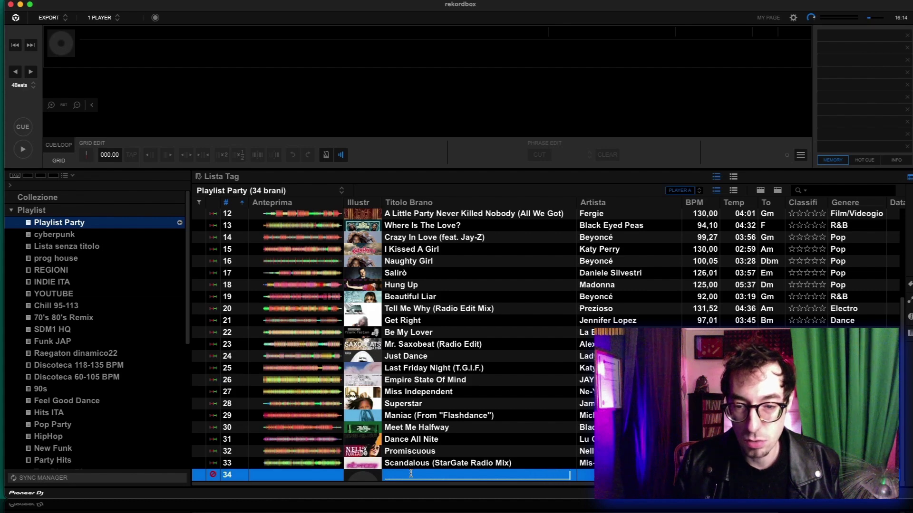
scroll(461, 392, "up", 5)
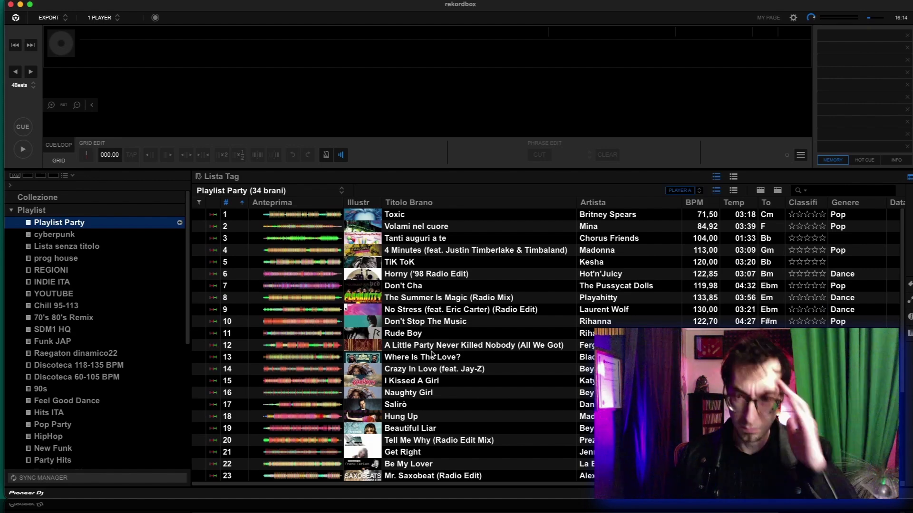
- Add the separator MP3 to Playlist Party a second time, choosing to add the duplicate
scroll(408, 477, "down", 5)
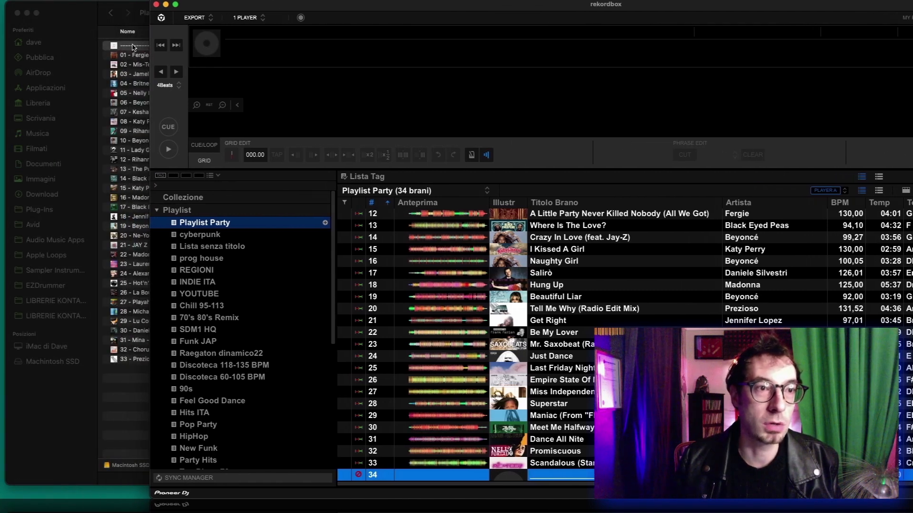
left_click_drag(133, 47, 261, 223)
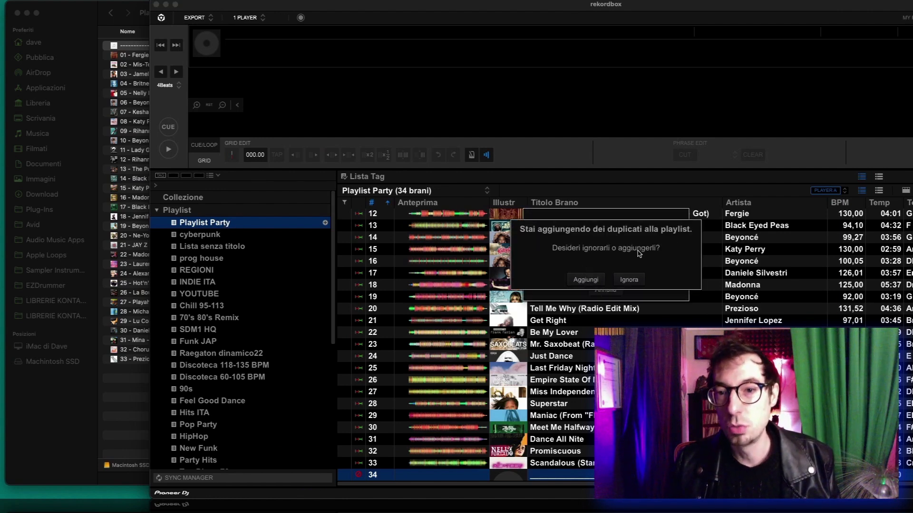
left_click(586, 280)
scroll(574, 294, "down", 1)
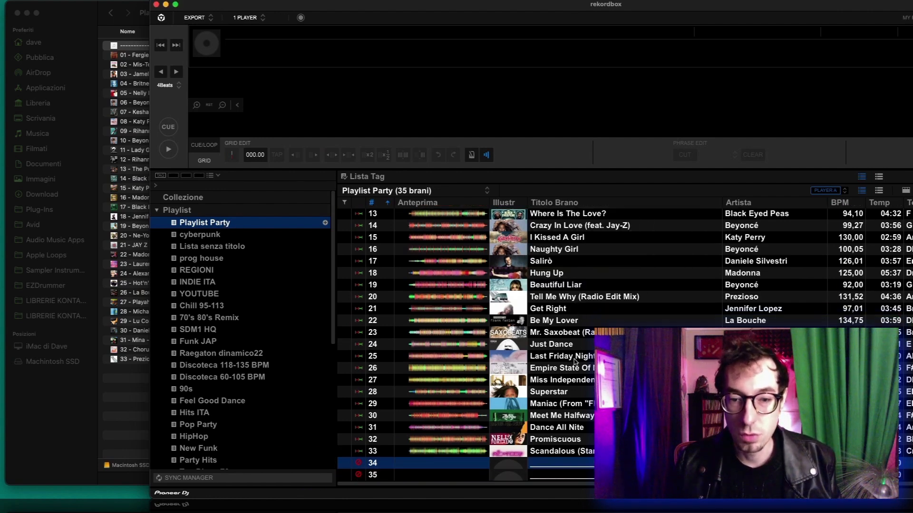
scroll(612, 422, "up", 4)
scroll(464, 422, "up", 1)
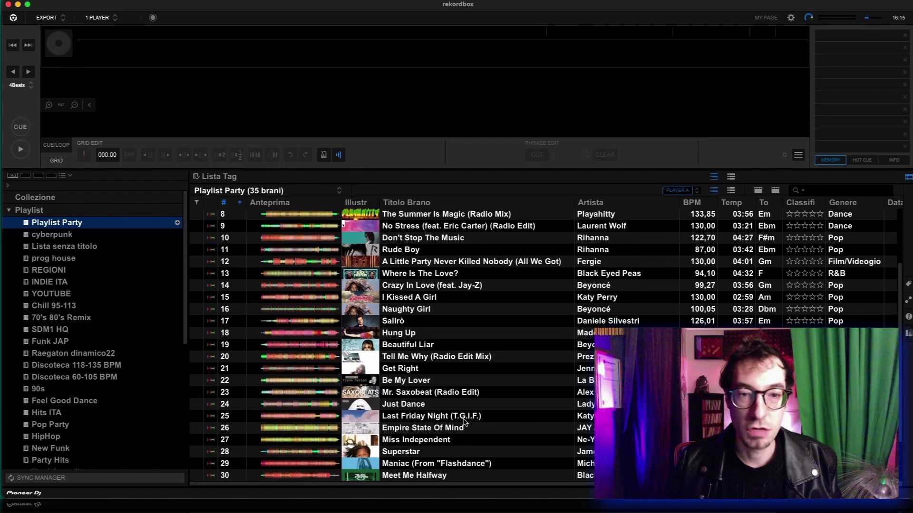
- Move "Don't Stop The Music" and "Rude Boy" together directly below "Toxic" in Playlist Party
scroll(494, 376, "down", 3)
scroll(530, 321, "up", 8)
scroll(530, 321, "right", 3)
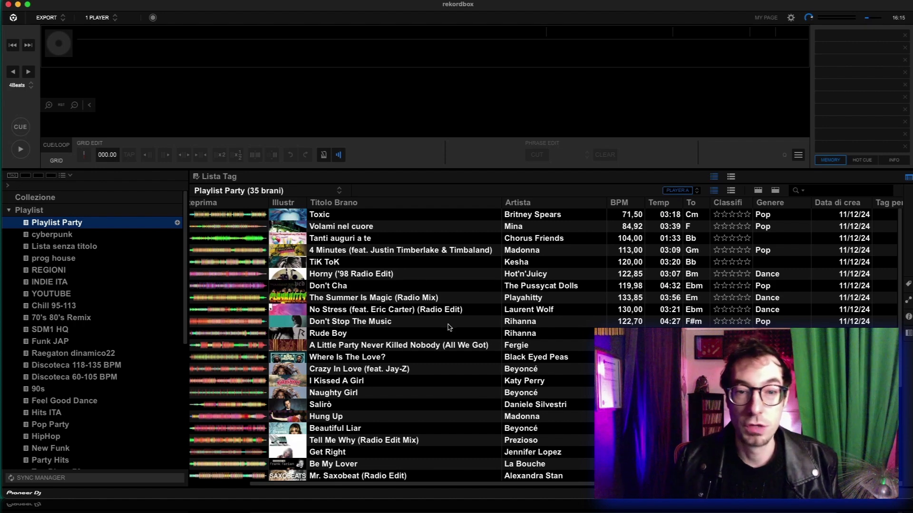
left_click(418, 321)
left_click(442, 333, "shift")
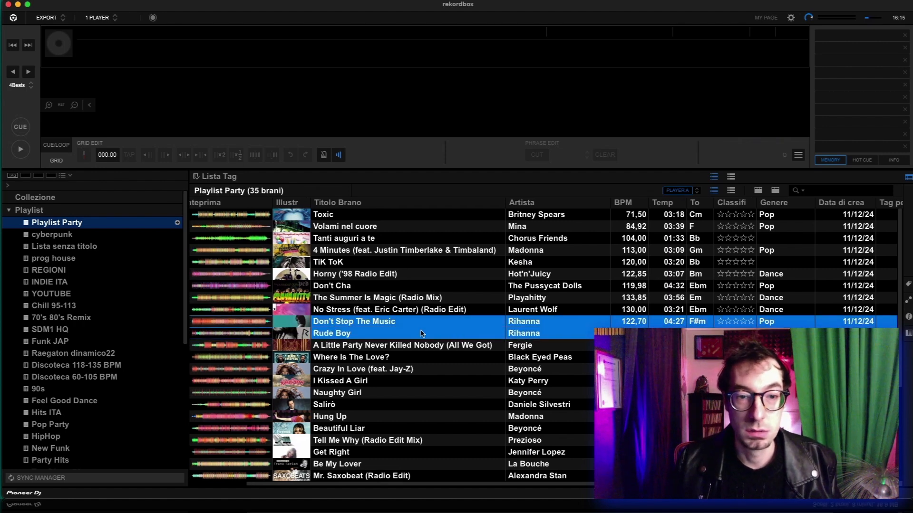
left_click_drag(456, 335, 398, 227)
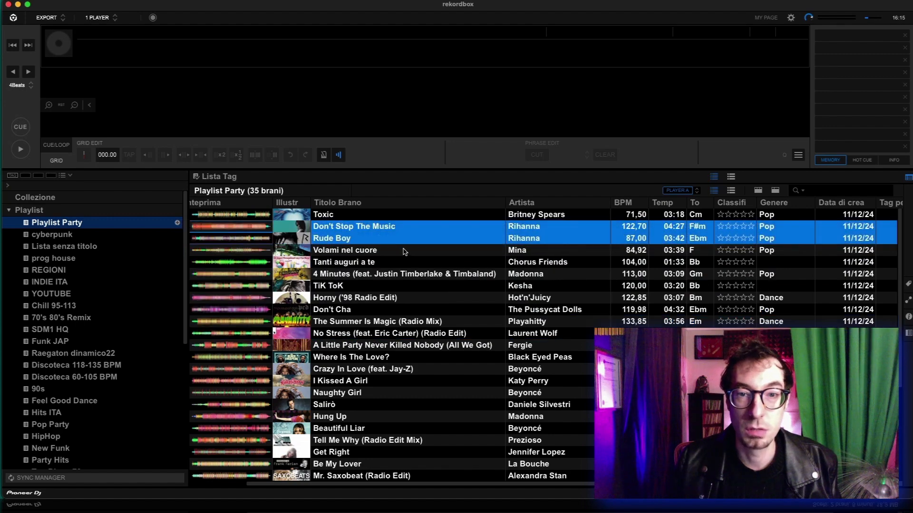
- Move "TiK ToK", "4 Minutes" and "Don't Cha" up above "Tanti auguri a te", in that order
left_click(428, 285)
left_click_drag(401, 260, 402, 261)
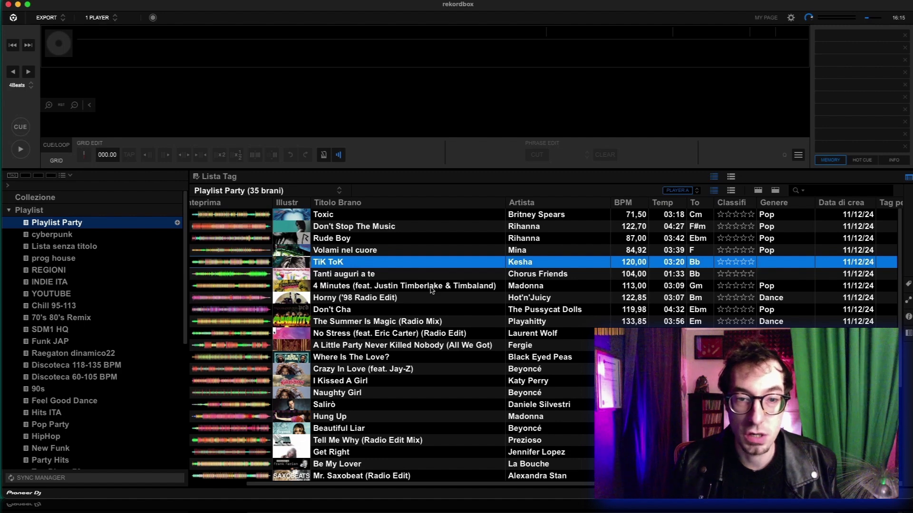
mouse_move(433, 290)
left_mouse_down()
mouse_move(432, 267)
mouse_move(436, 274)
left_mouse_up()
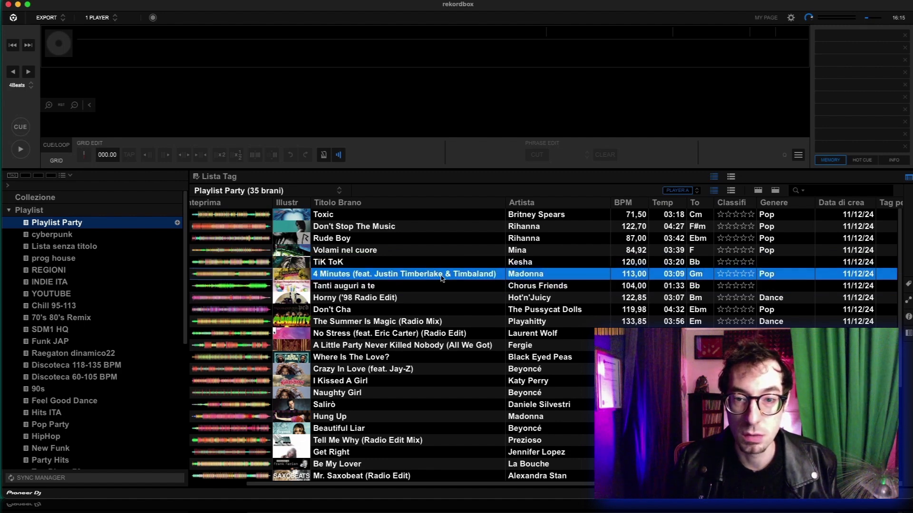
left_click_drag(521, 312, 523, 286)
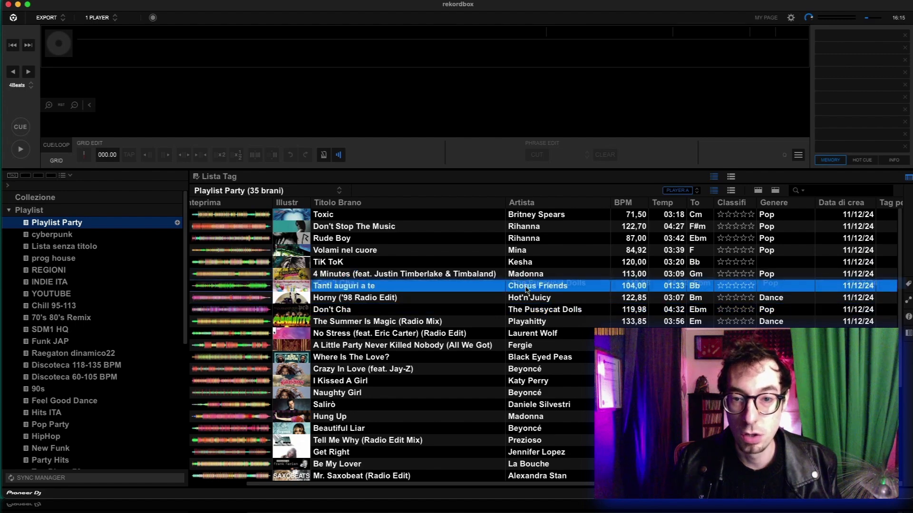
- Continue grouping the playlist by style by moving further pop and R&B tracks up, including "A Little Party Never Killed Nobody" and "I Kissed A Girl"
left_click_drag(521, 347, 521, 294)
left_click_drag(521, 384, 520, 308)
left_click(525, 378)
left_click_drag(526, 379, 524, 329)
left_click_drag(532, 384, 528, 344)
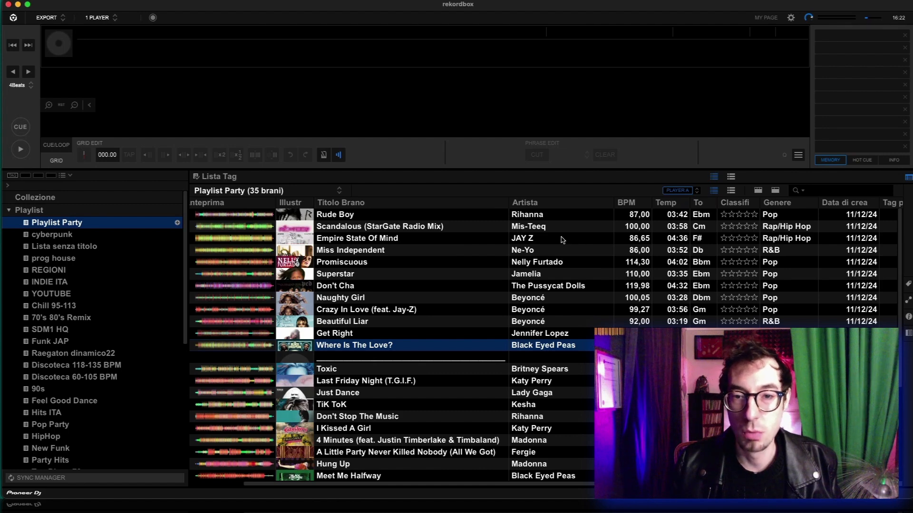
- Place "Miss Independent" and "Empire State Of Mind" above "Rude Boy" so the first R&B tracks follow ascending BPM
left_click(600, 251)
key("Up")
key("Up")
key("Up")
left_click_drag(610, 250, 611, 226)
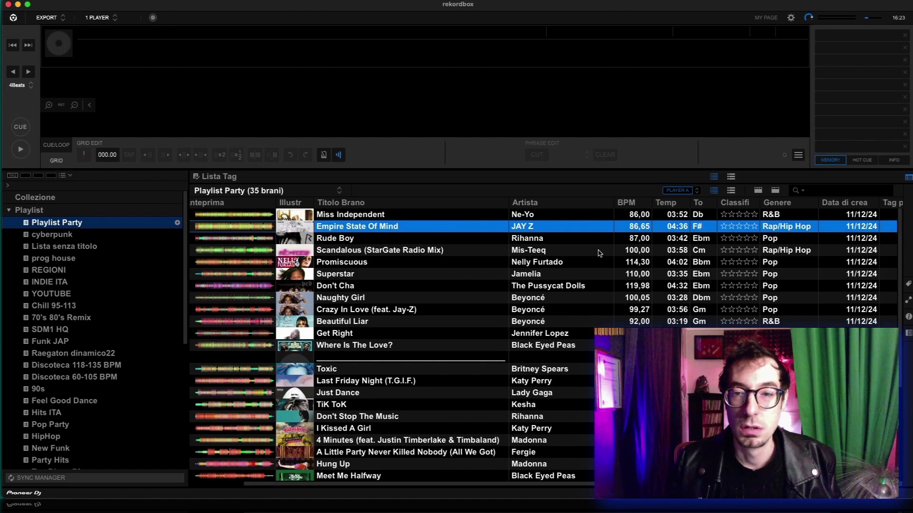
- Move "Superstar" above "Promiscuous" and place "Naughty Girl" directly below "Scandalous" to follow ascending BPM
left_click_drag(612, 275, 614, 248)
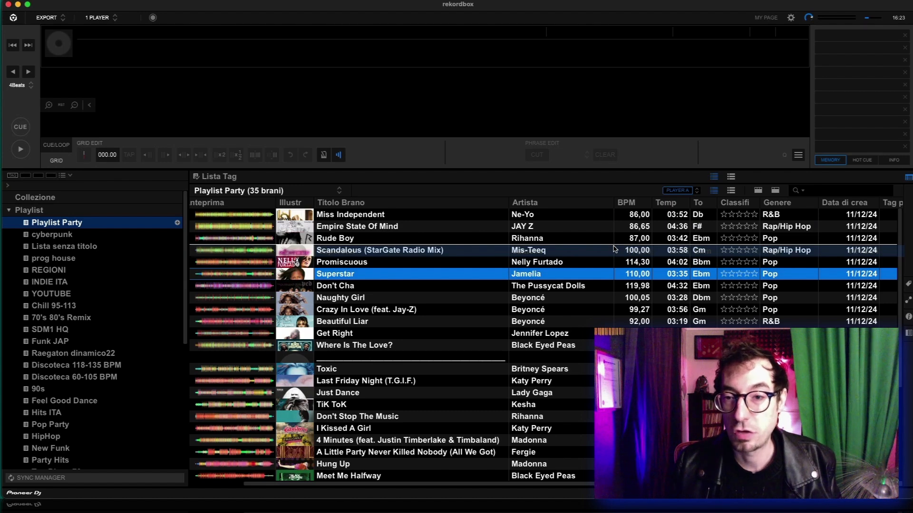
mouse_move(613, 248)
left_mouse_down()
mouse_move(616, 265)
mouse_move(618, 250)
left_mouse_up()
left_click_drag(641, 300, 641, 260)
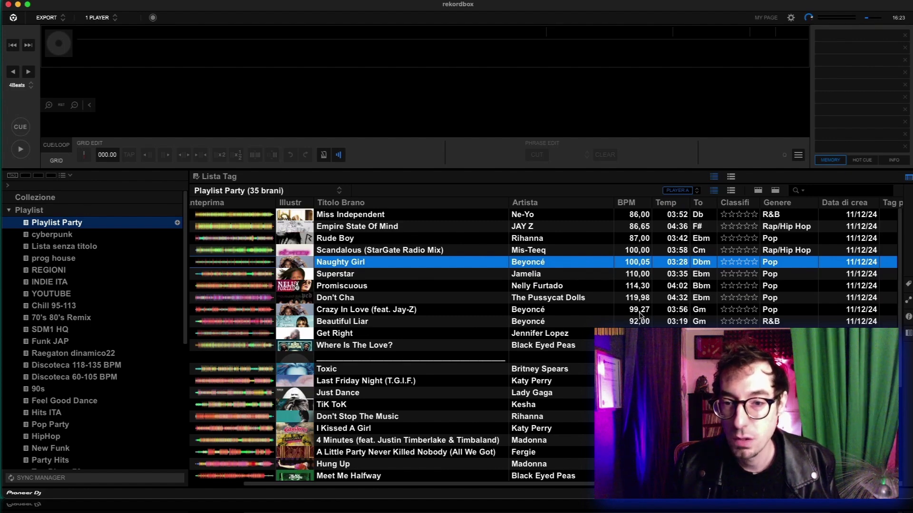
- Place "Beautiful Liar", "Where Is The Love?", "Get Right" and "Crazy In Love" between "Rude Boy" and "Scandalous" in ascending BPM order
left_click_drag(640, 321, 641, 245)
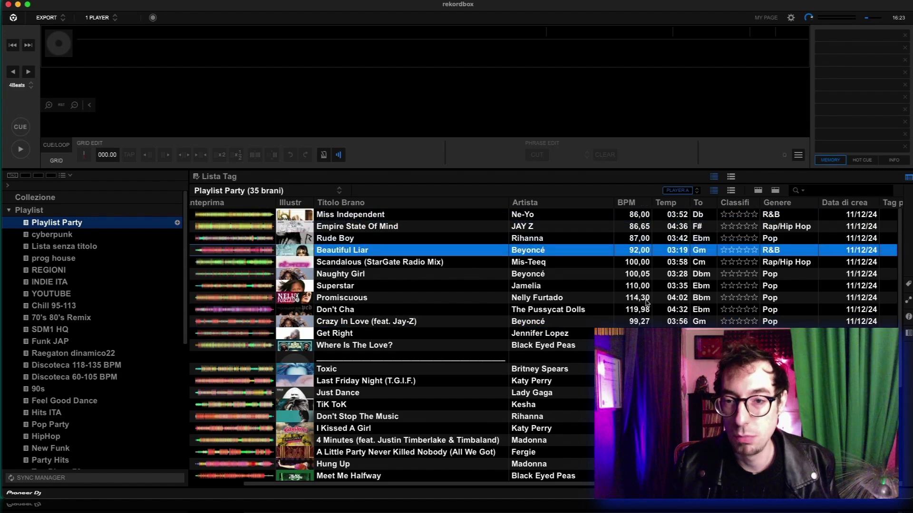
left_click_drag(642, 324, 641, 260)
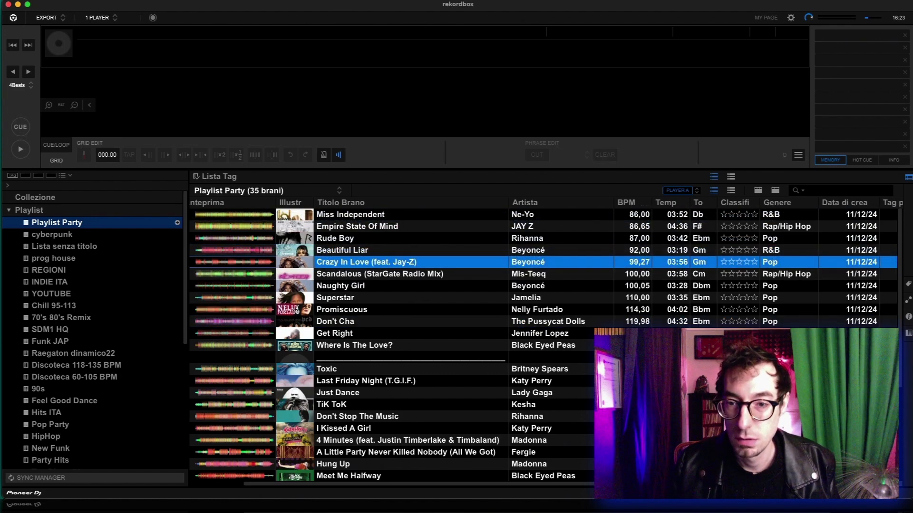
left_click_drag(641, 332, 642, 256)
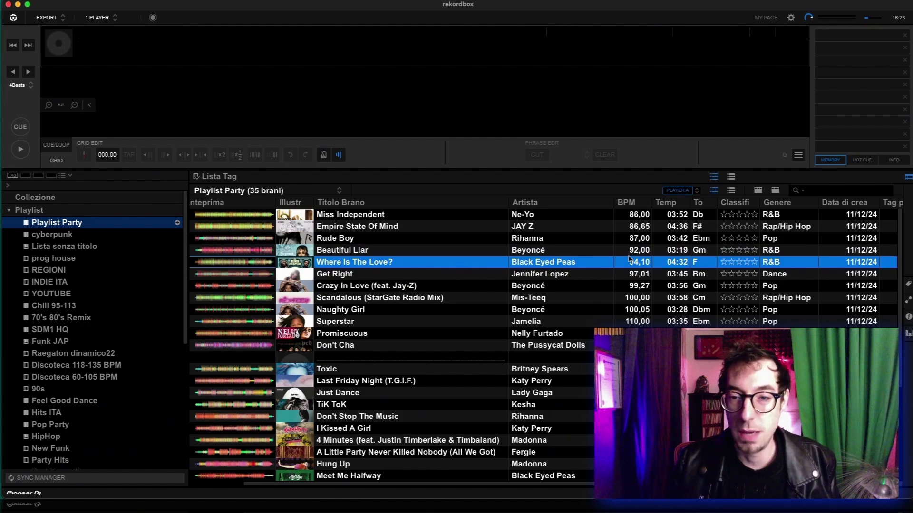
- Place a separator track above "Miss Independent" and insert RNB in the middle of its underscore title
left_click(340, 218)
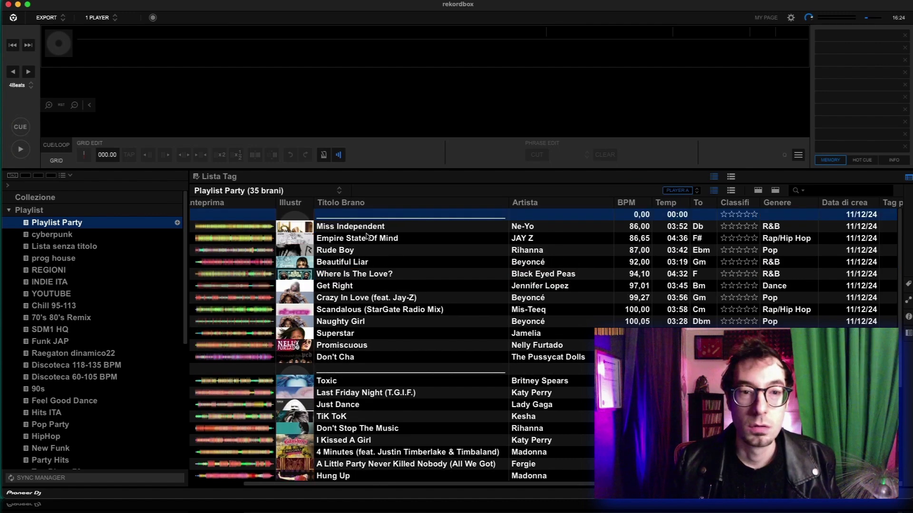
left_click(372, 217)
left_click(371, 217)
left_click(373, 215)
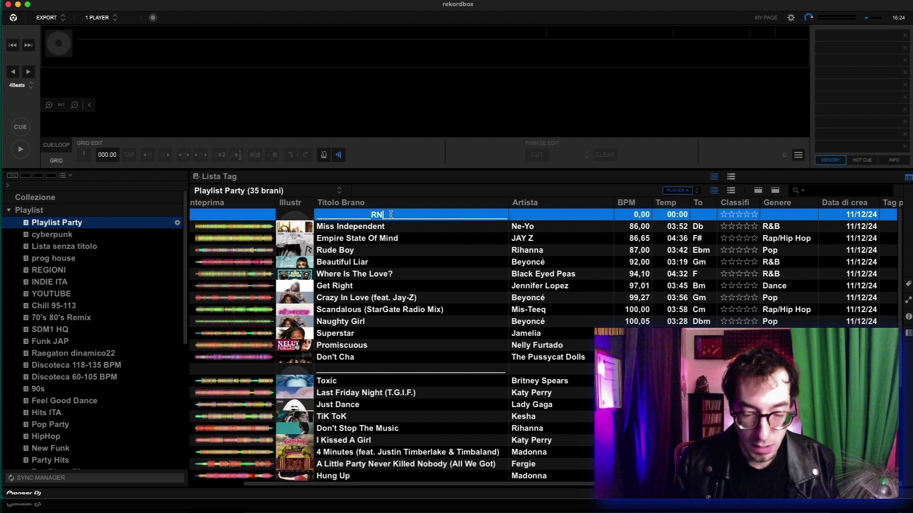
key("Return")
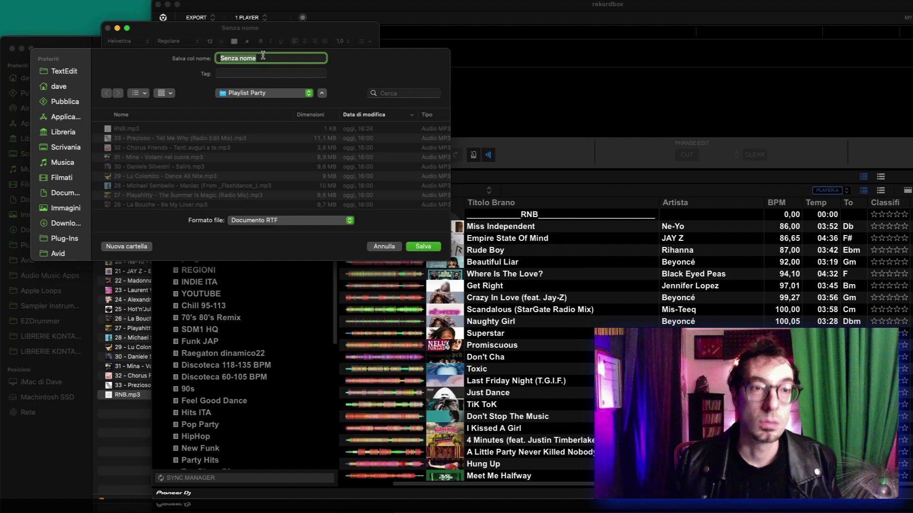
- Save a new RTF document as HOUSE in the Playlist Party folder and rename it in Finder with the .MP3 extension
type("HOUSE")
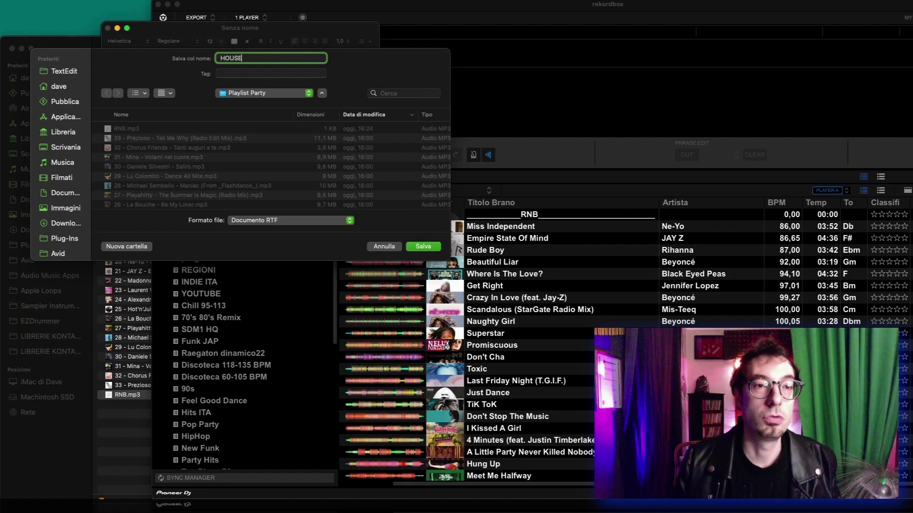
key("Return")
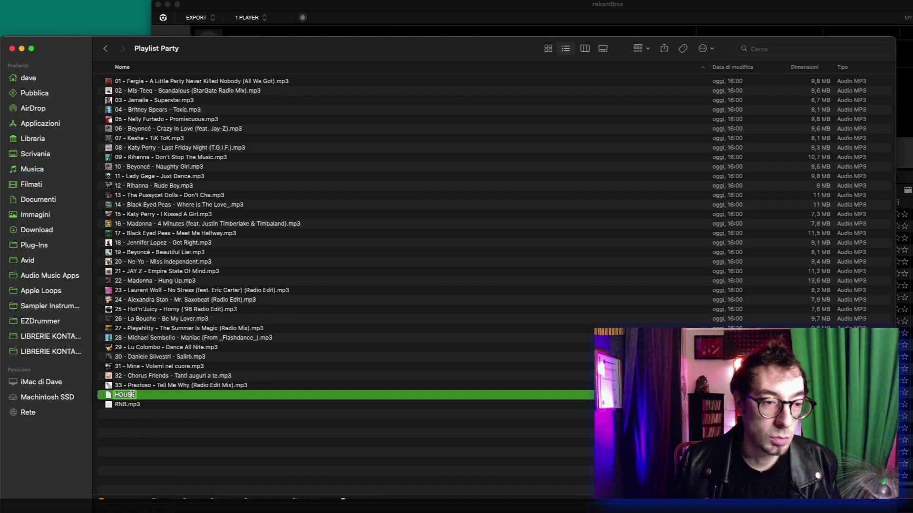
type(".MP3")
key("Return")
- Add HOUSE.MP3 from Finder to Playlist Party in rekordbox and accept the analysis settings with BPM range 68-135
key("super+Tab")
left_click_drag(256, 202, 260, 225)
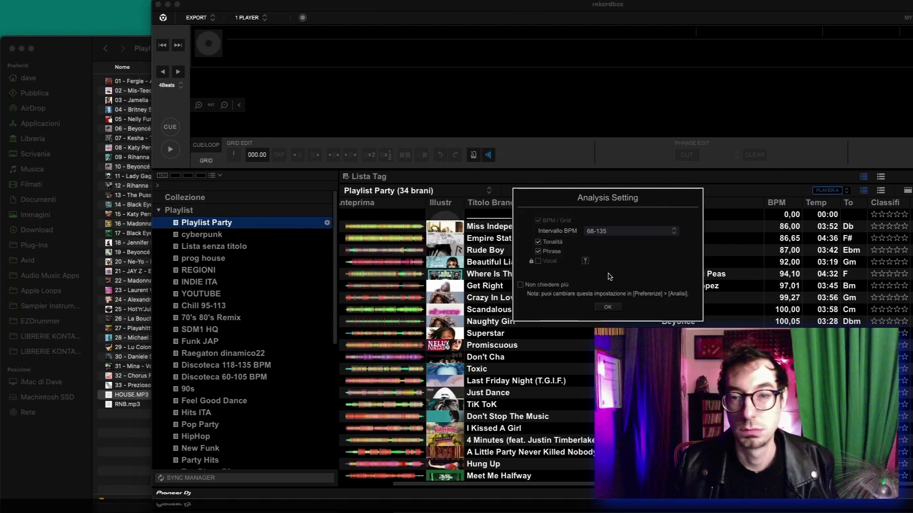
left_click(611, 308)
scroll(556, 312, "down", 2)
scroll(555, 312, "down", 3)
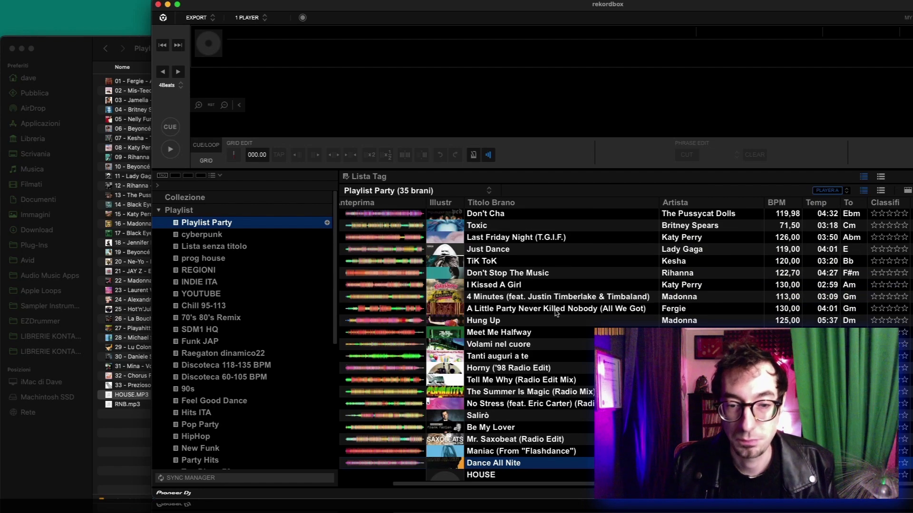
double_click(509, 15)
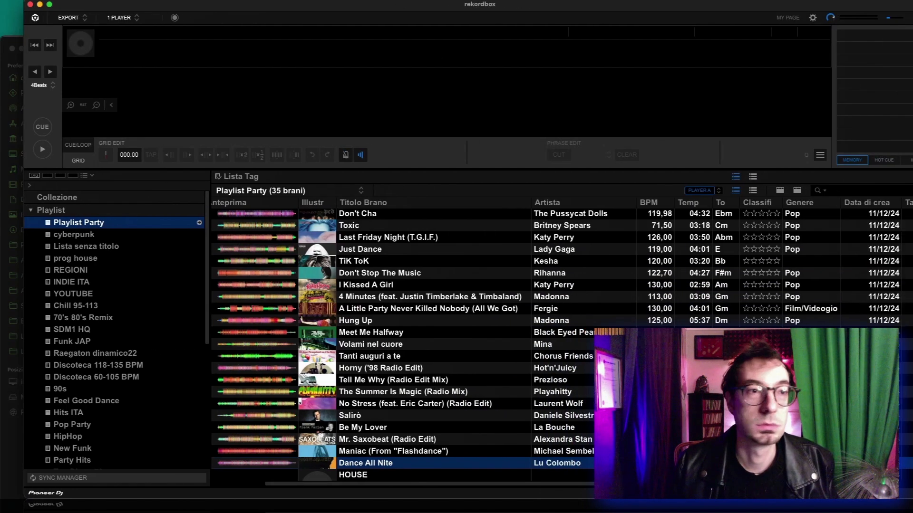
scroll(387, 321, "up", 4)
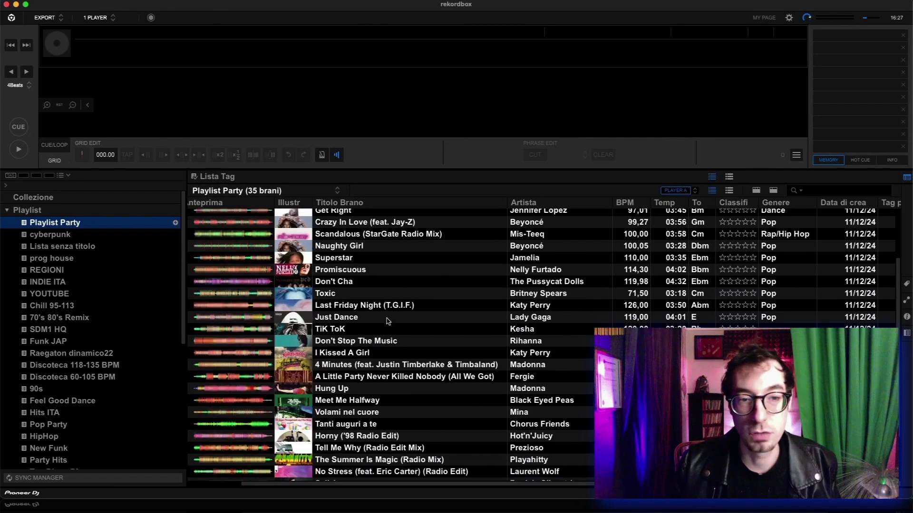
- Preview the pop tracks one after another from their waveforms, from "Toxic" to "4 Minutes", to judge their style
left_click(375, 215)
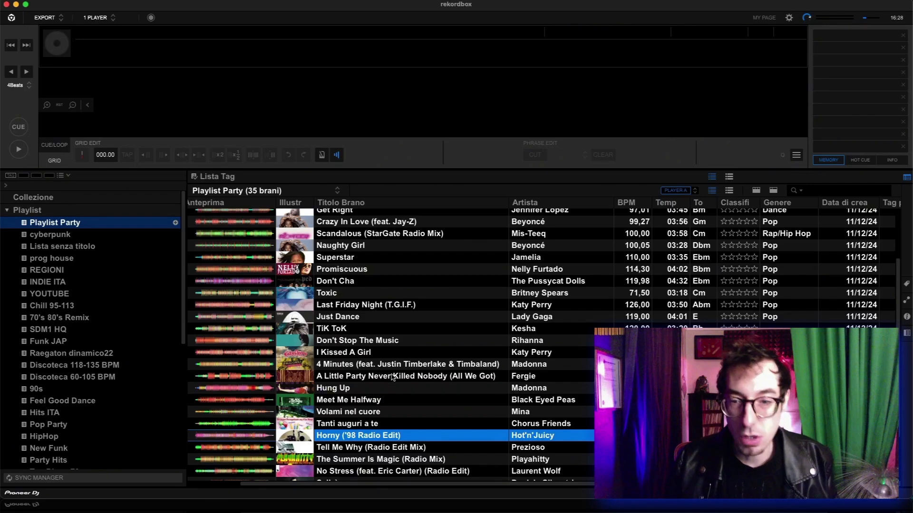
scroll(393, 378, "up", 1)
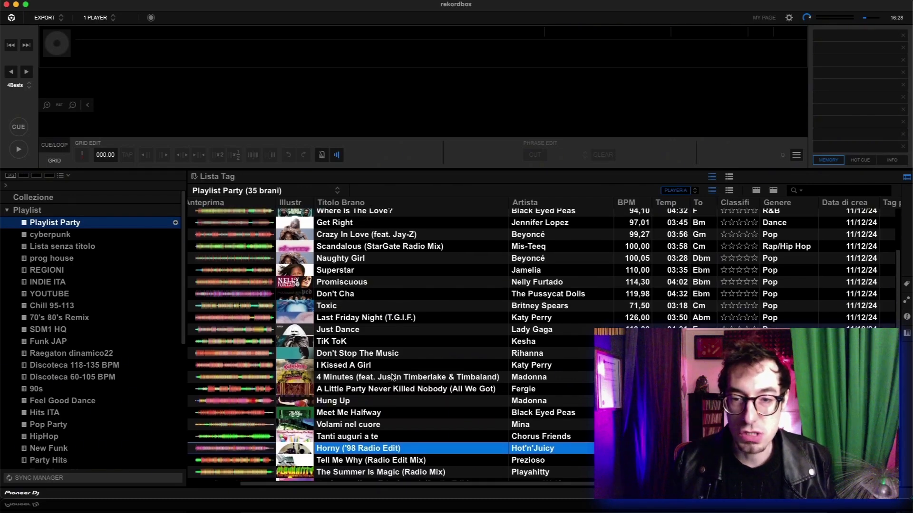
left_click(223, 307)
left_click(224, 319)
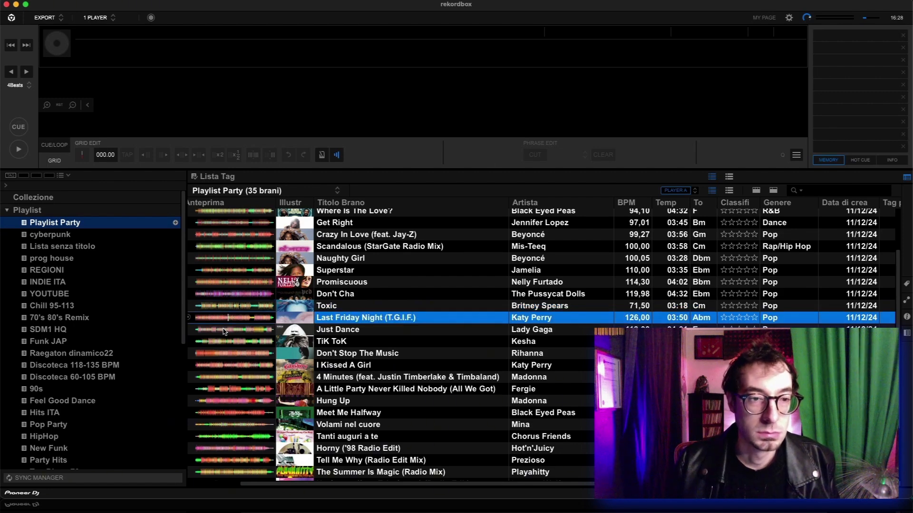
left_click(224, 332)
left_click(223, 341)
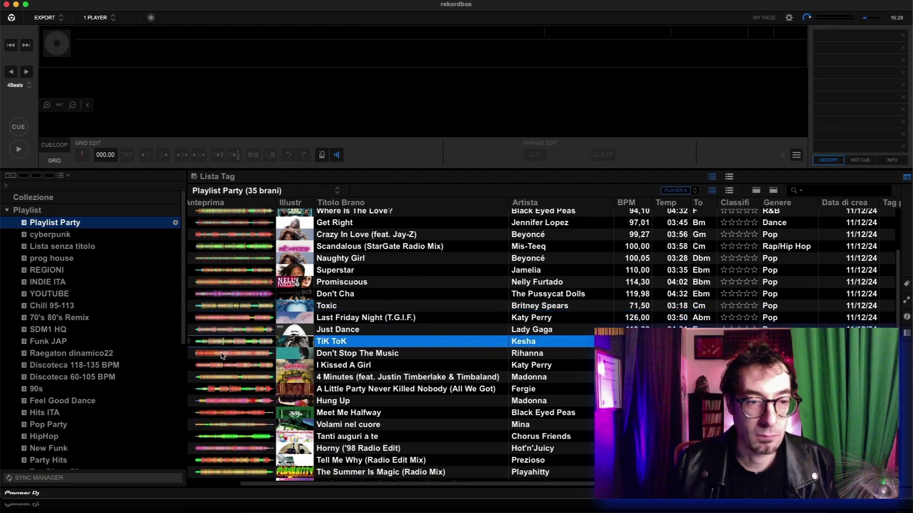
left_click(223, 354)
left_click(221, 366)
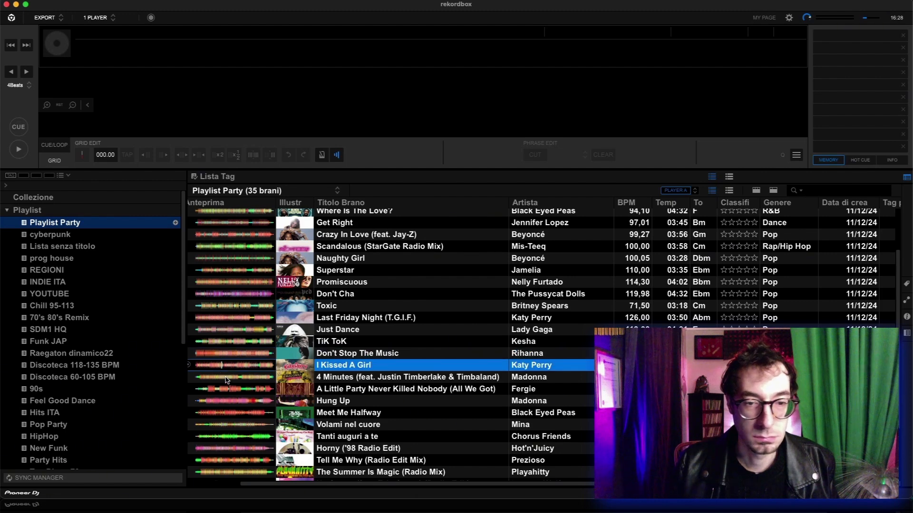
left_click(227, 379)
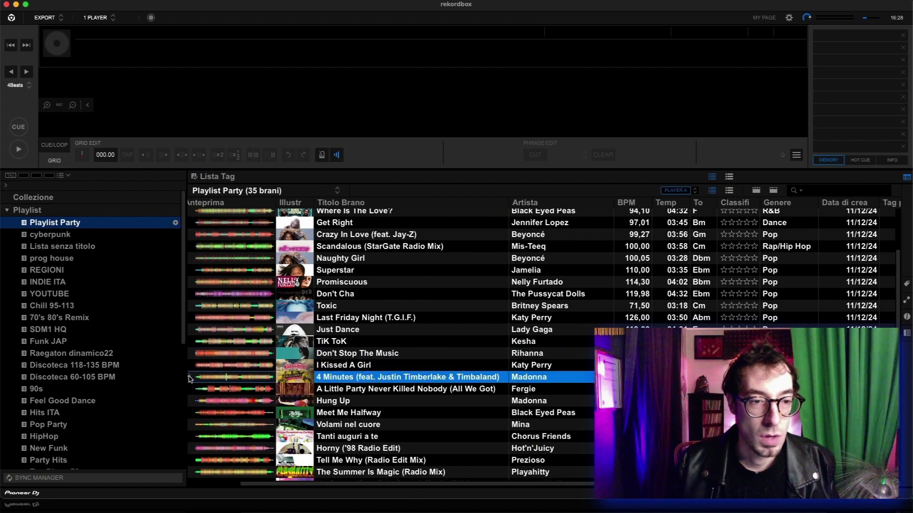
- Move the HOUSE separator track from the end of the playlist to between "Don't Cha" and "Toxic"
scroll(453, 310, "down", 3)
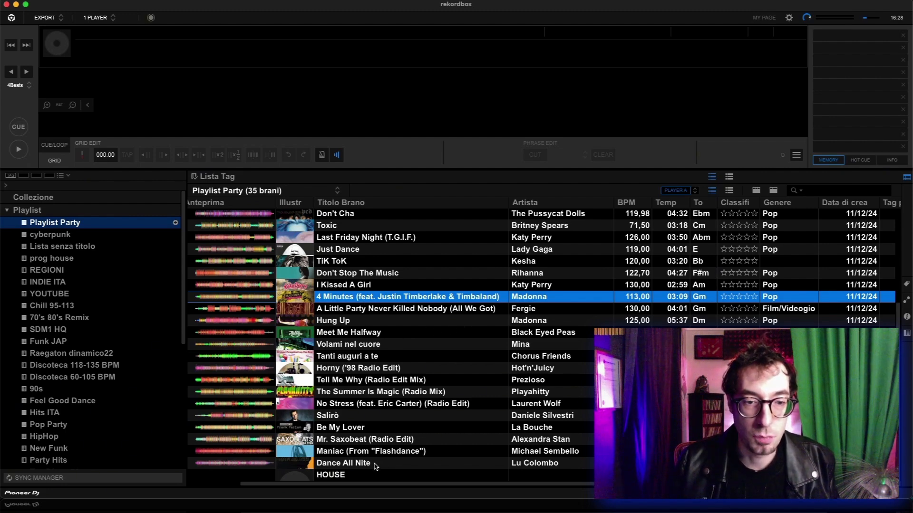
mouse_move(342, 477)
left_mouse_down()
mouse_move(359, 402)
mouse_move(363, 240)
mouse_move(362, 340)
left_mouse_up()
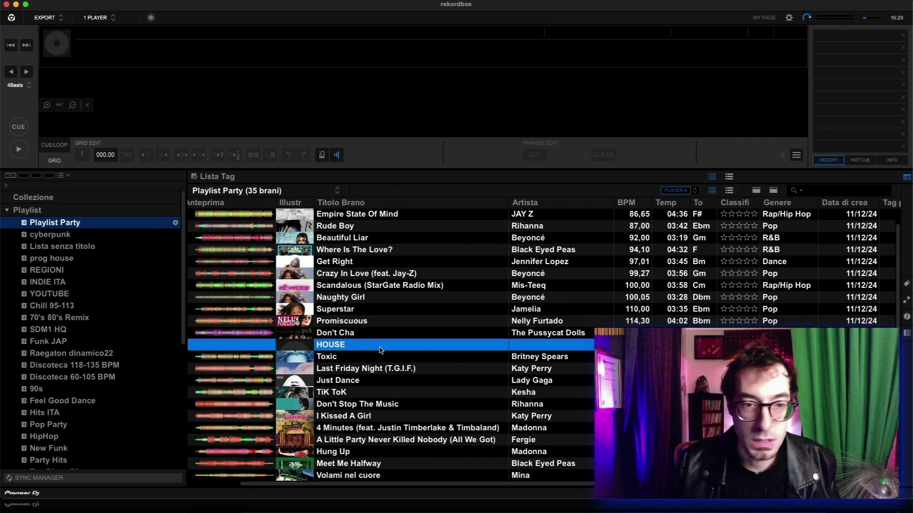
scroll(368, 352, "up", 1)
scroll(369, 352, "down", 1)
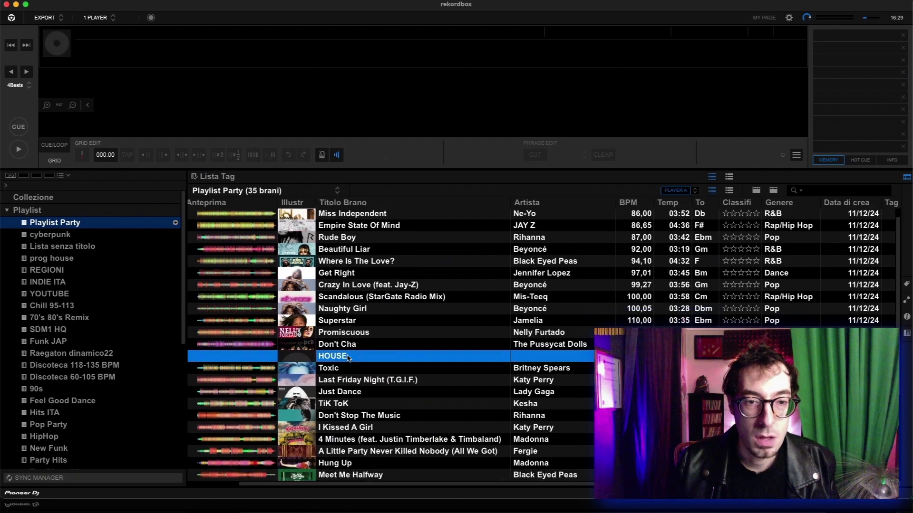
- Replace the HOUSE separator's title with POP GROOVE enclosed by rows of underscores
left_click(346, 355)
type("_____________POP GROOVE")
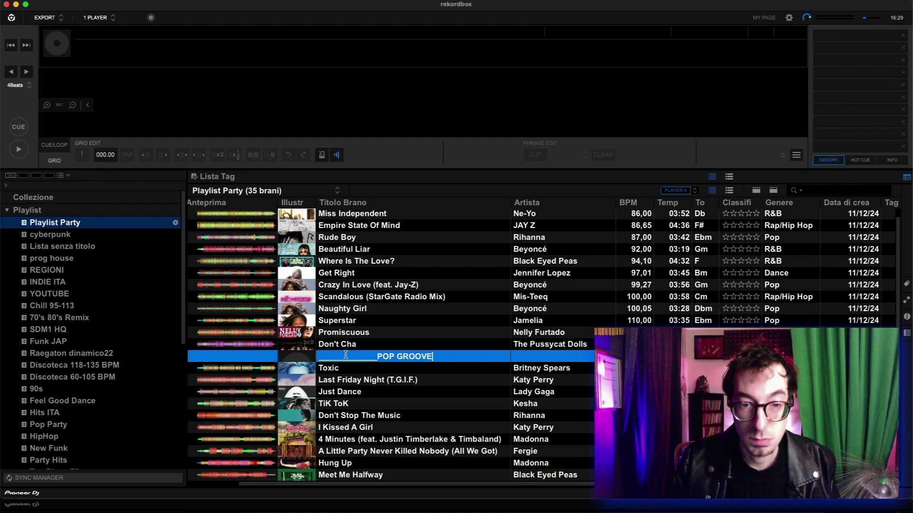
type("______________")
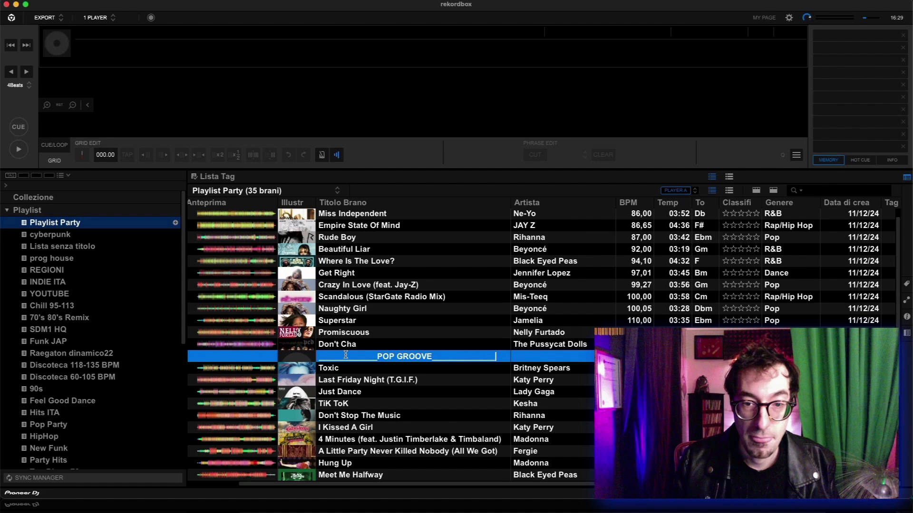
key("Return")
- Reorder the tracks below "Toxic" by ascending BPM, from "4 Minutes" through "Hung Up" and "Last Friday Night" to "A Little Party Never Killed Nobody"
scroll(346, 357, "down", 3)
scroll(543, 345, "down", 3)
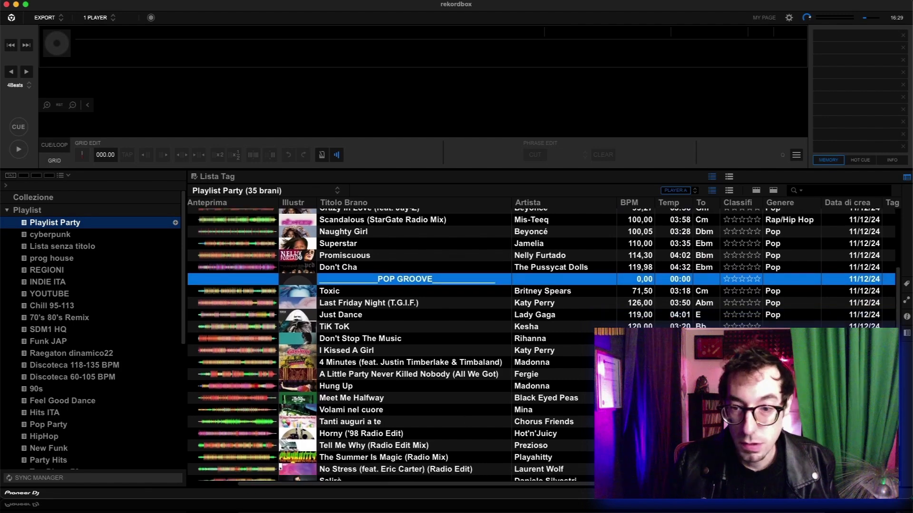
left_click(409, 398)
left_click_drag(409, 374, 409, 391)
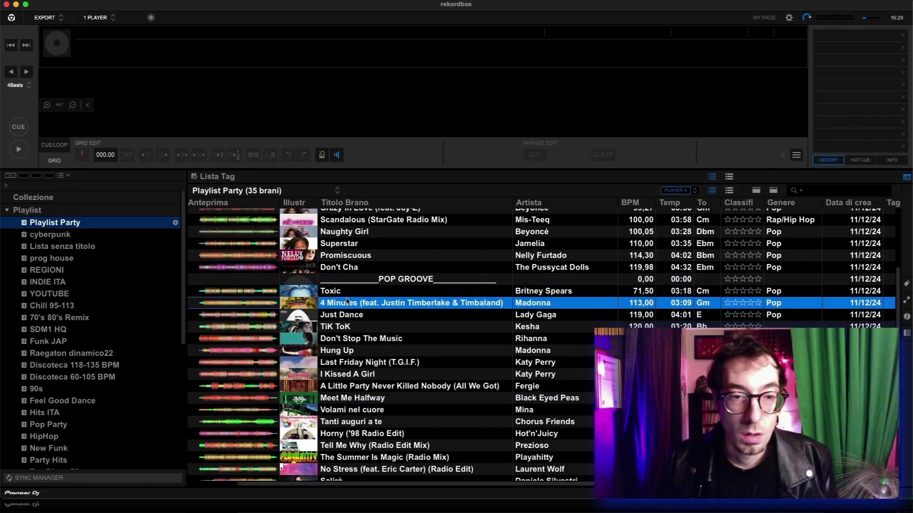
- Widen the Tonalità column of the playlist's track list so that its full heading fits
left_click(347, 292)
scroll(404, 323, "up", 1)
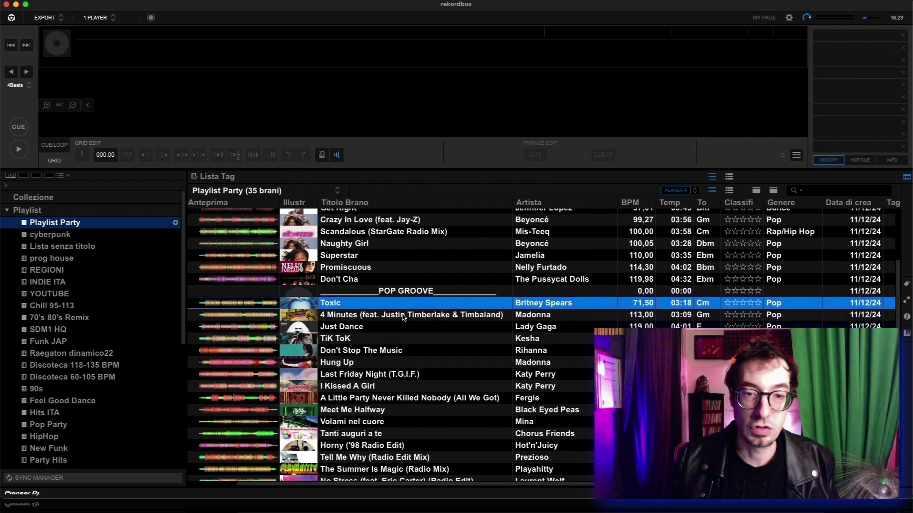
scroll(410, 352, "up", 2)
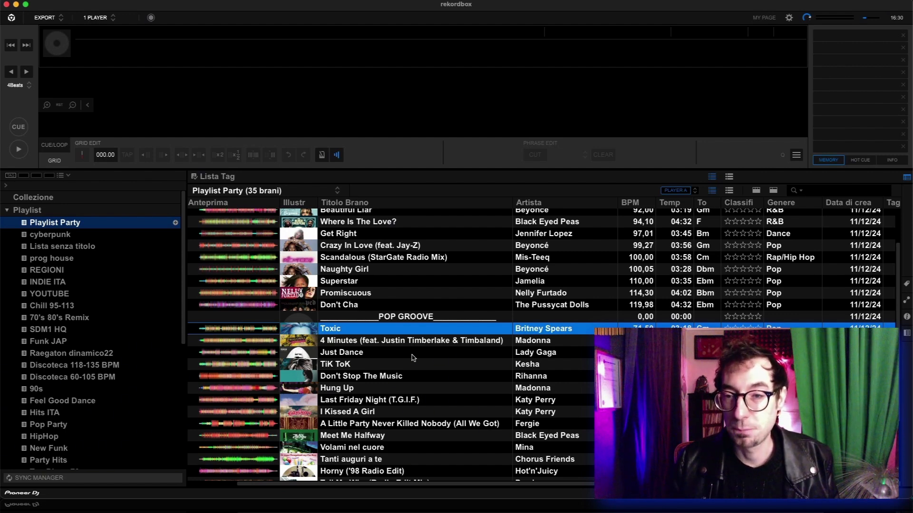
left_click_drag(721, 204, 738, 203)
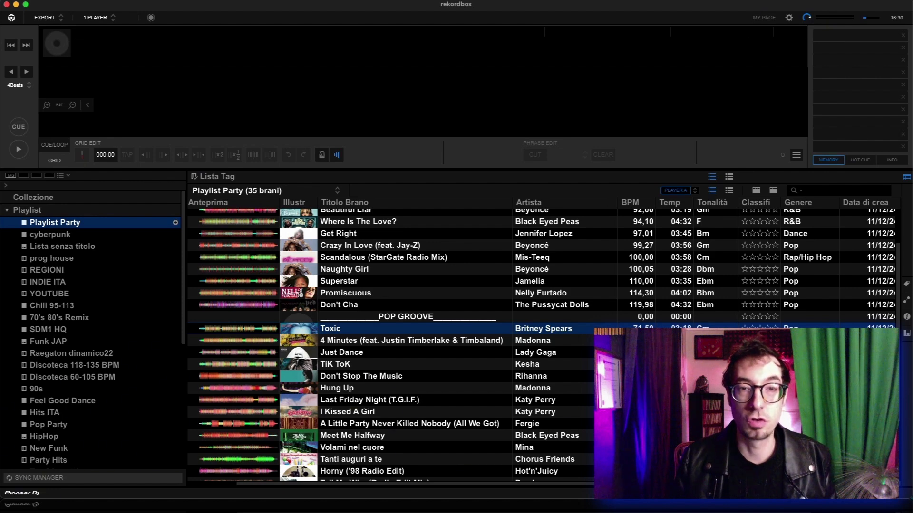
- Add 80 90 00.MP3 from the Finder folder to Playlist Party and move it directly below "Meet Me Halfway"
scroll(390, 341, "left", 2)
scroll(390, 341, "down", 3)
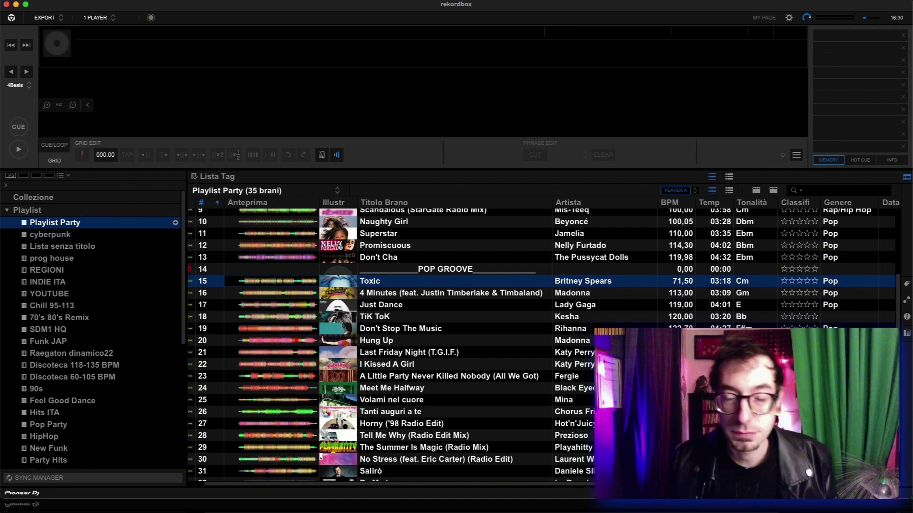
scroll(475, 300, "left", 1)
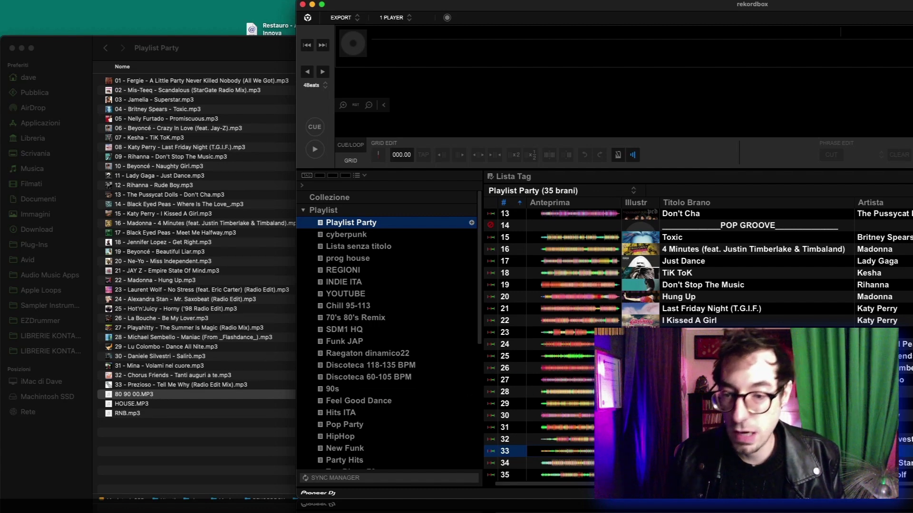
left_click_drag(148, 394, 373, 222)
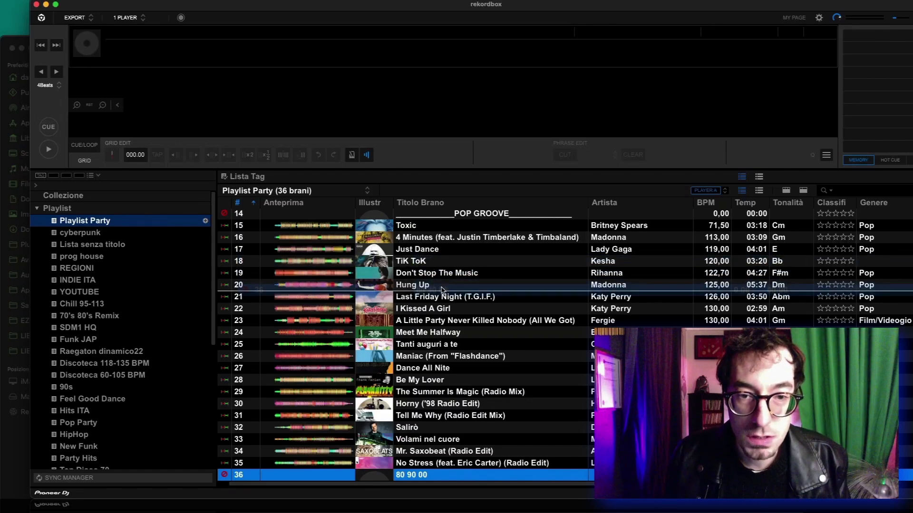
left_click_drag(441, 293, 446, 351)
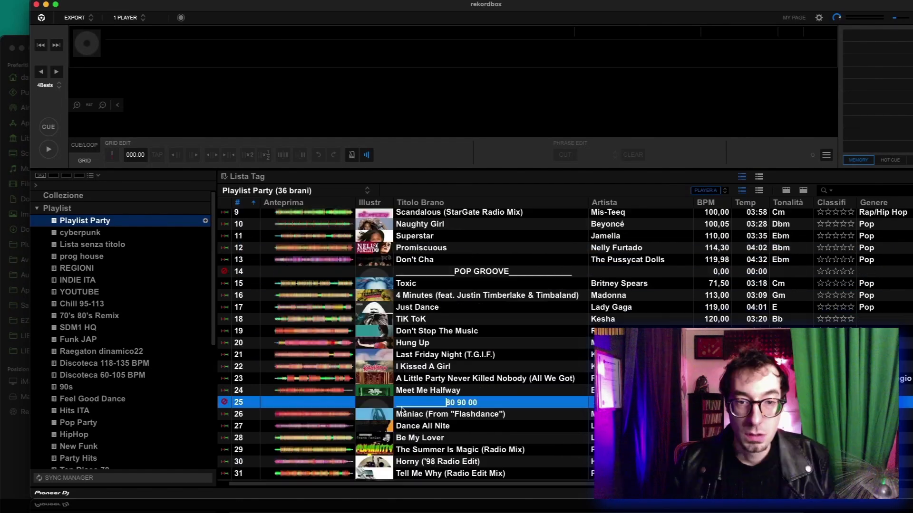
- Enclose the 80 90 00 separator's title between rows of underscores
type("__")
key("Right")
key("Right")
key("Right")
key("Right")
key("Right")
key("Right")
key("Right")
key("Right")
type("__________________")
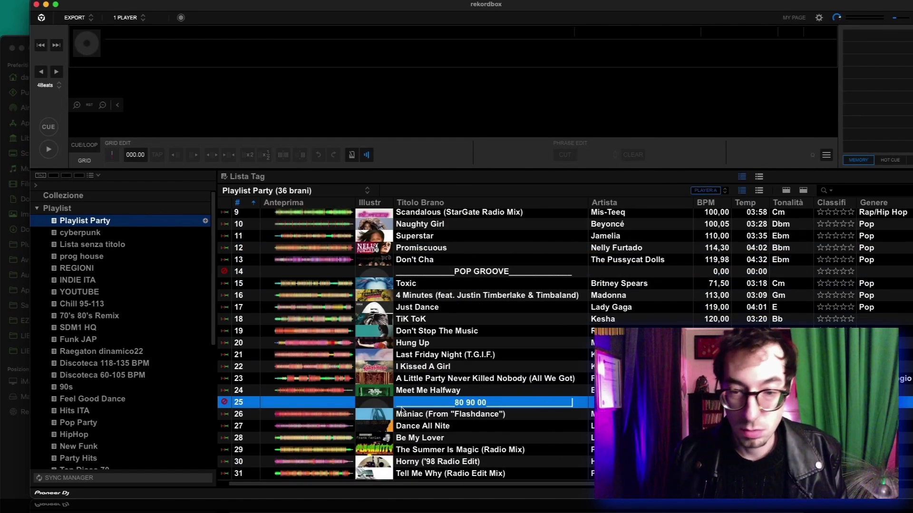
key("Return")
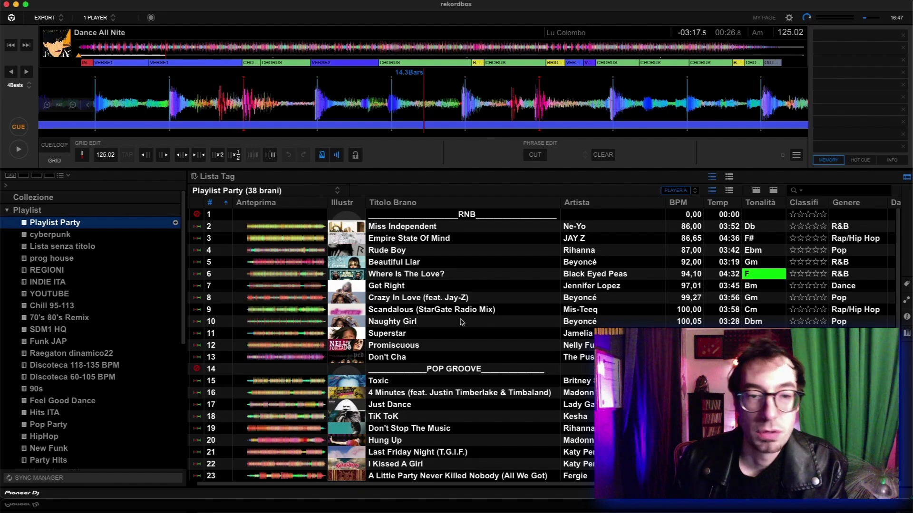
- Review the playlist's order from the RNB group down through the POP GROOVE and 80 90 00 groups
scroll(460, 321, "down", 5)
scroll(459, 322, "up", 5)
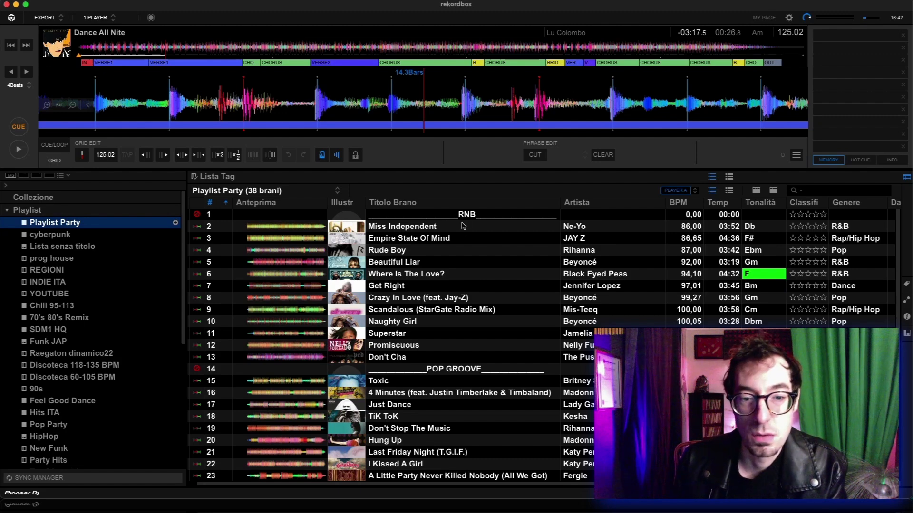
scroll(475, 305, "down", 5)
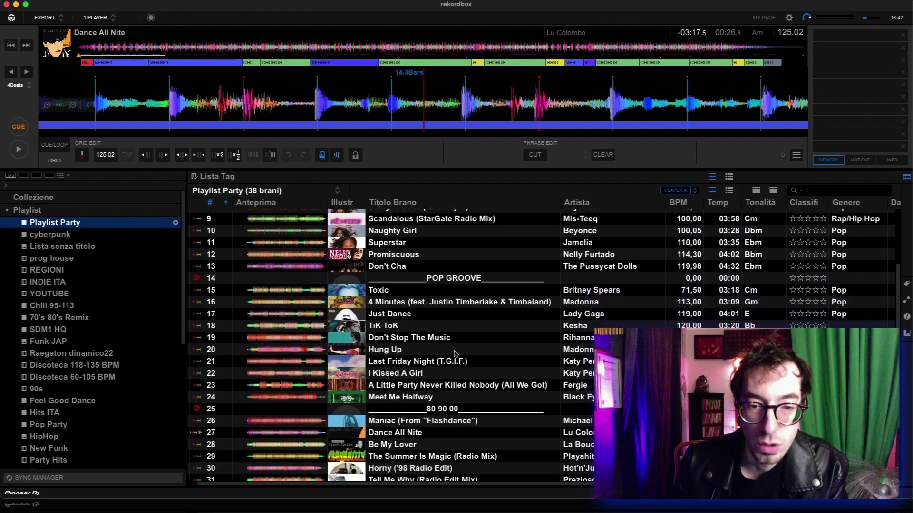
scroll(466, 365, "down", 4)
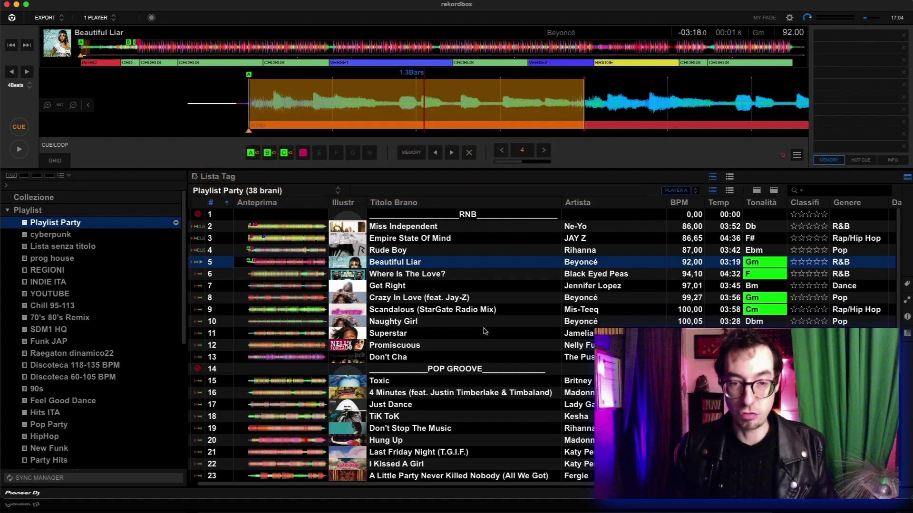
- Try inserting the letter F into the untitled underscore separator above "Salirò", and remove it again
scroll(485, 332, "down", 2)
scroll(485, 331, "down", 5)
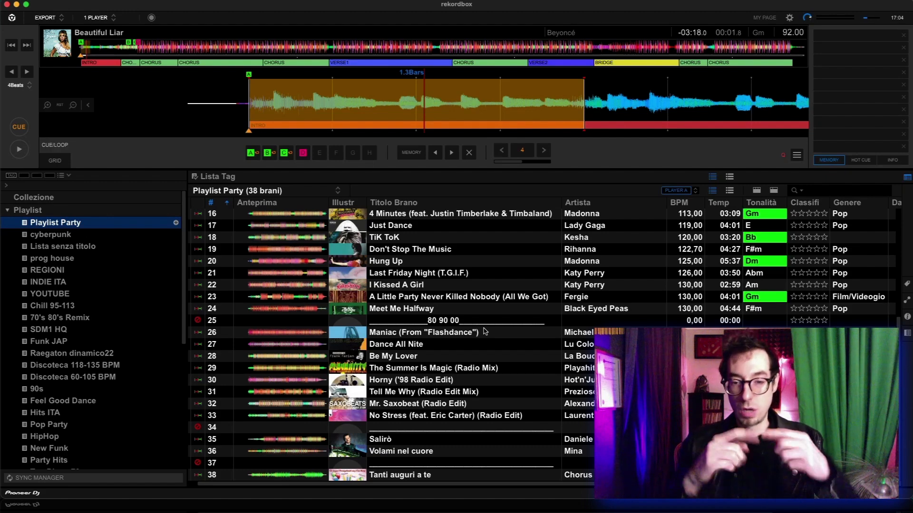
left_click(448, 432)
left_click(445, 428)
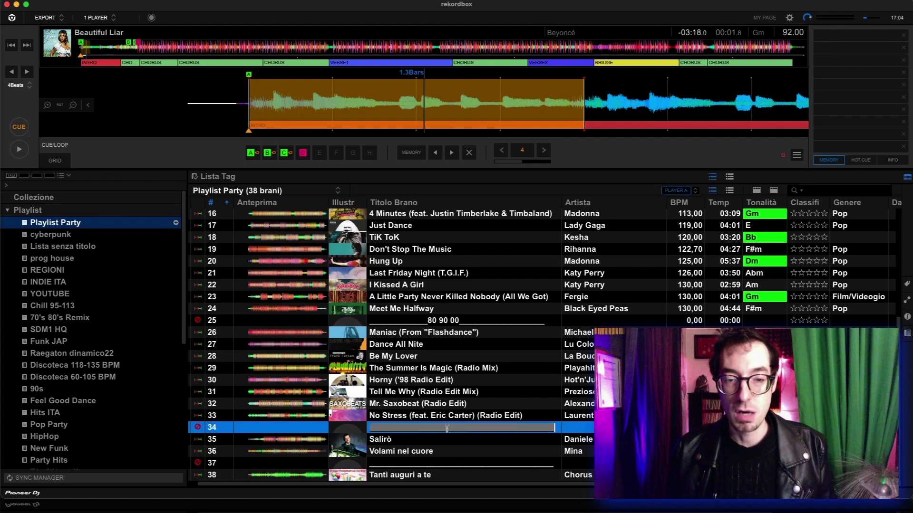
left_click(448, 428)
type("IT")
key("Return")
left_click(456, 432)
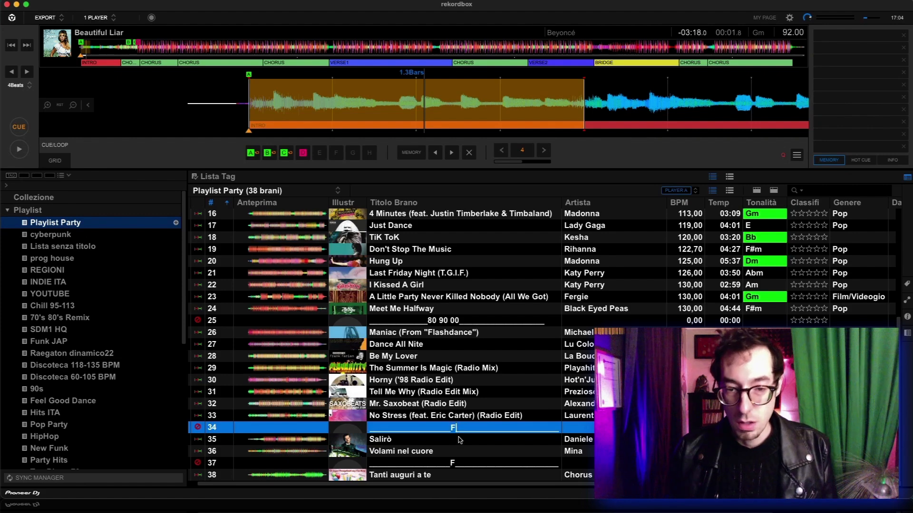
key("BackSpace")
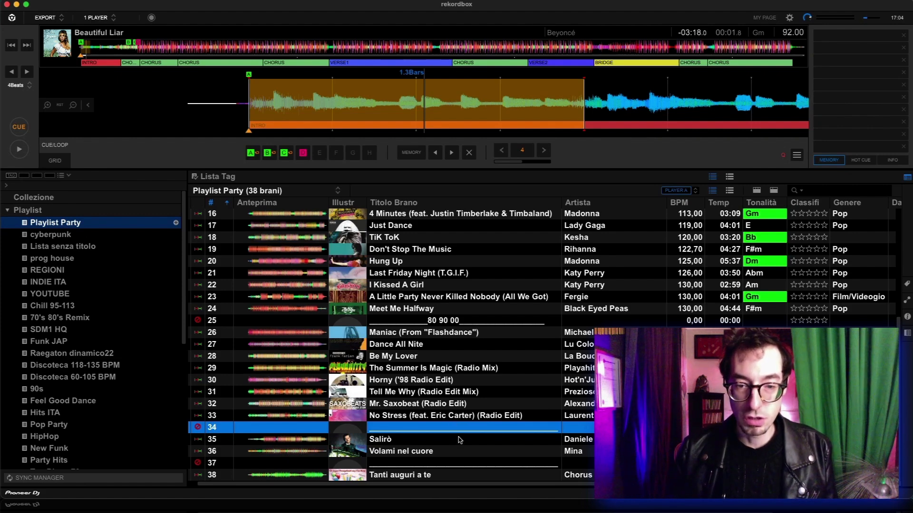
scroll(467, 379, "up", 3)
scroll(466, 379, "up", 5)
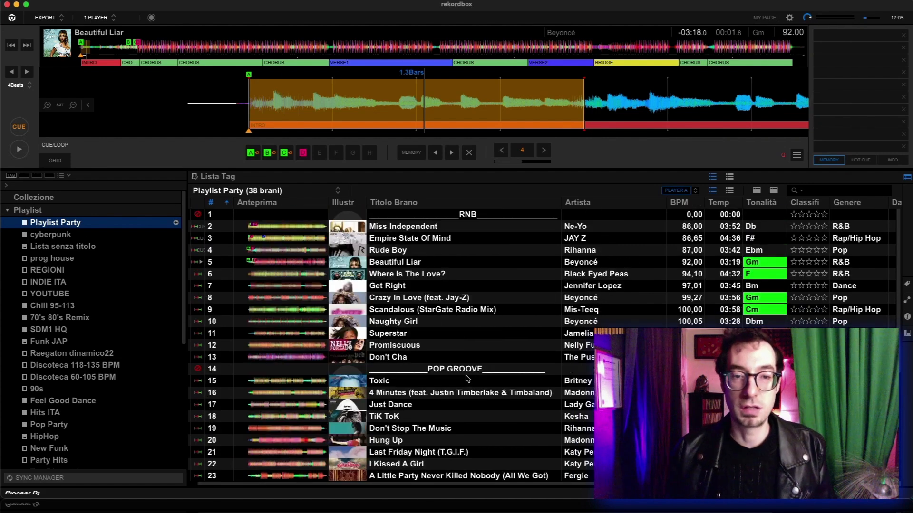